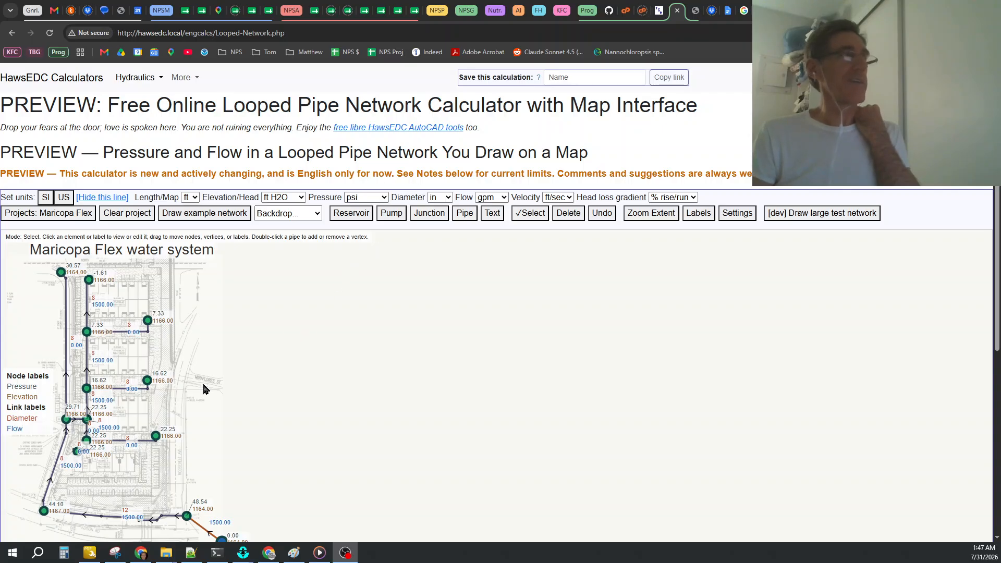
pyautogui.scroll(4, 360, 362)
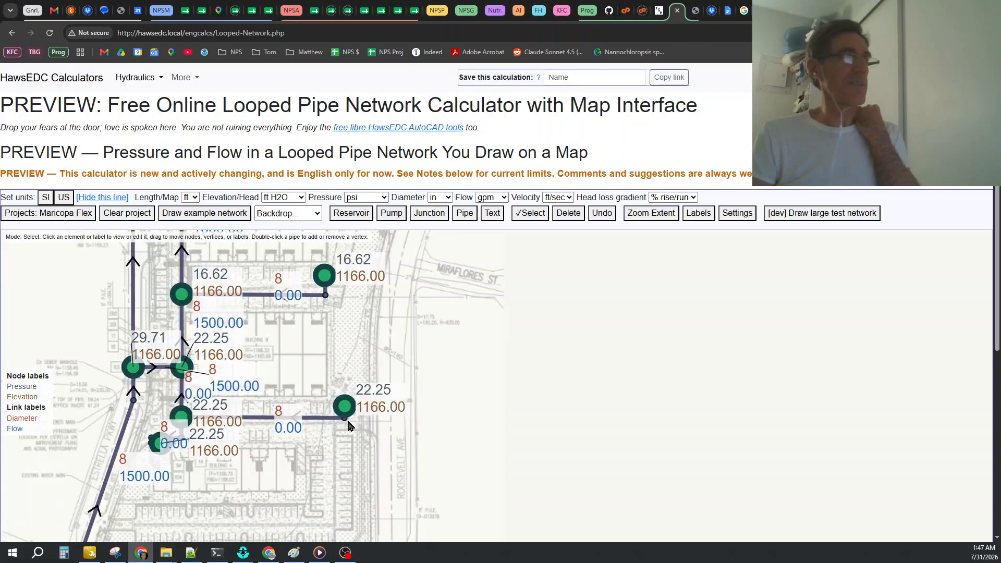
pyautogui.scroll(-5, 350, 425)
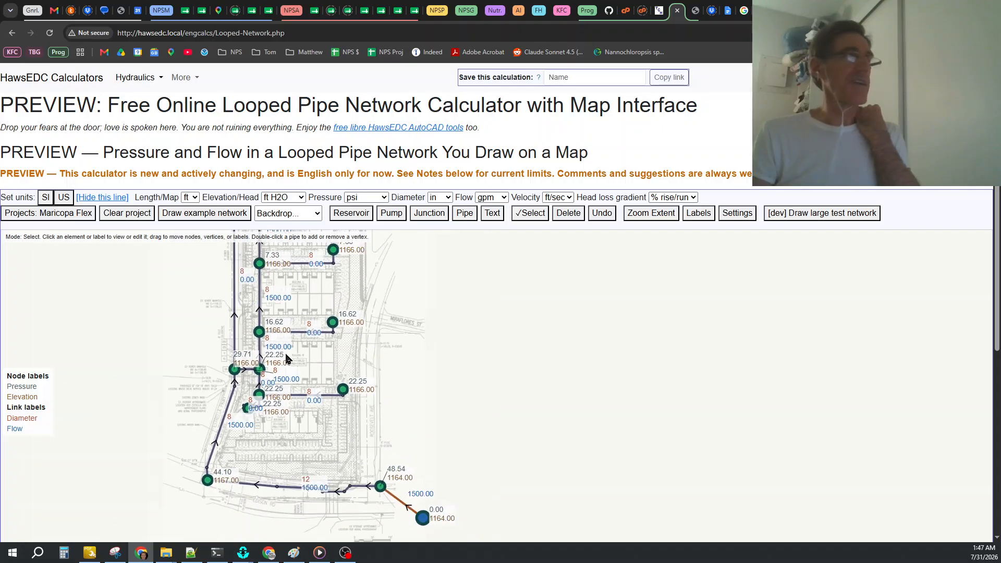
pyautogui.scroll(-1, 293, 360)
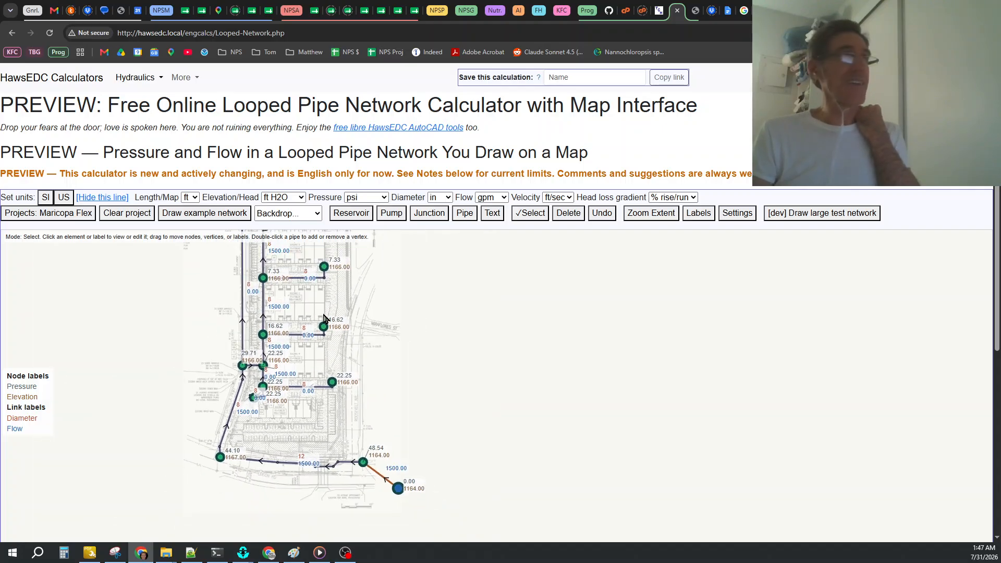
pyautogui.moveTo(325, 315); pyautogui.dragTo(268, 354)
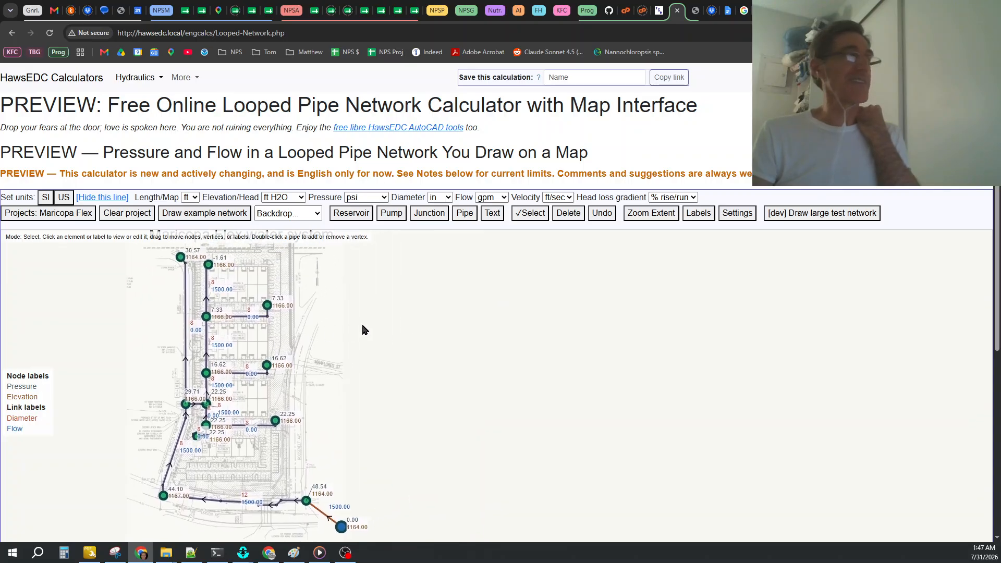
pyautogui.moveTo(383, 330); pyautogui.dragTo(316, 342)
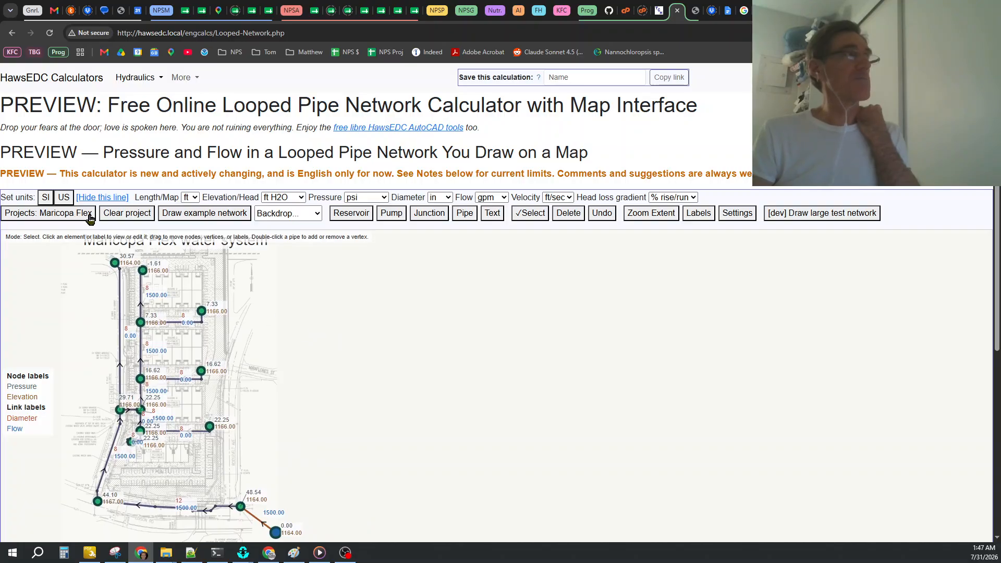
# Start an empty project and draw the example network in it.
pyautogui.click(68, 214)
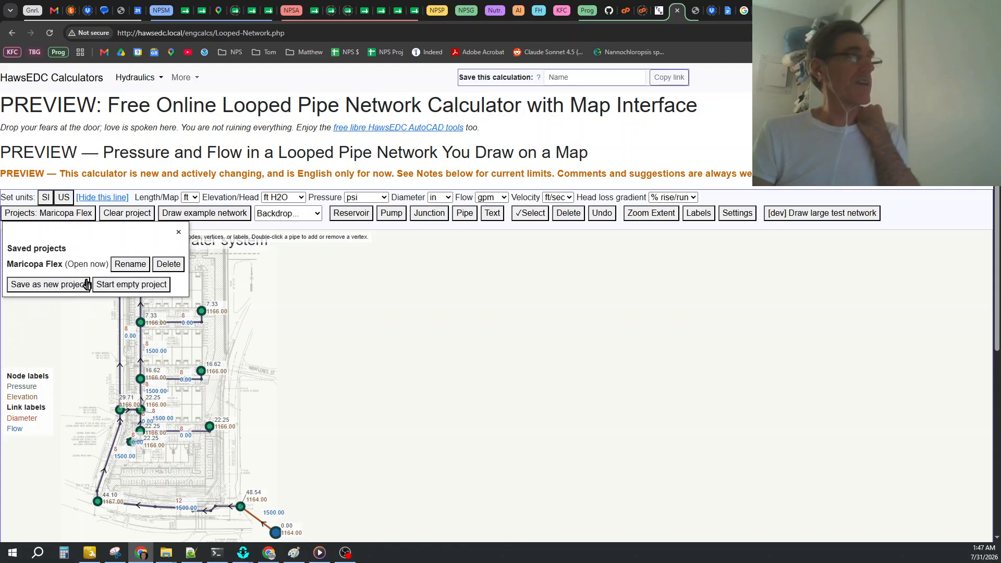
pyautogui.click(124, 286)
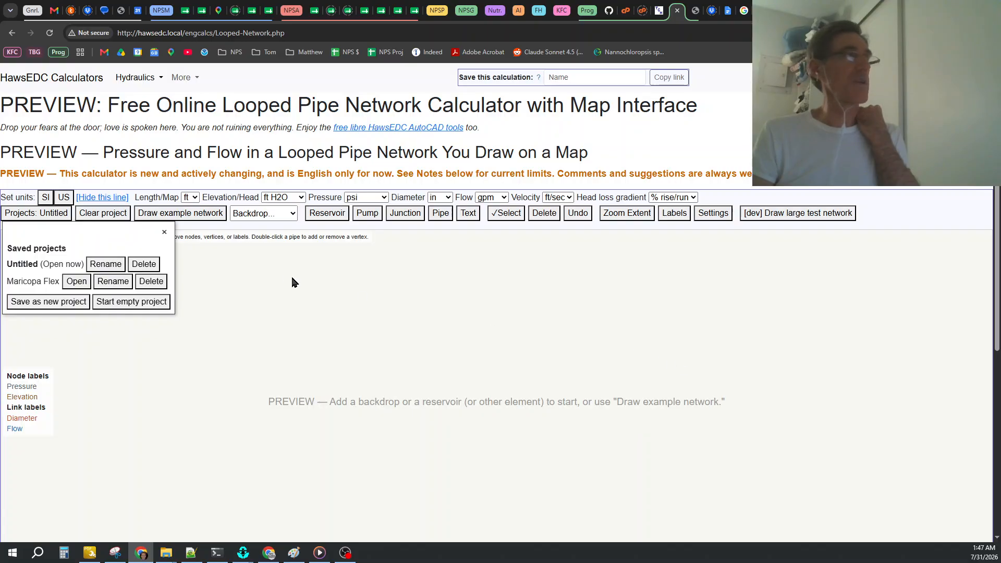
pyautogui.click(165, 233)
pyautogui.click(167, 219)
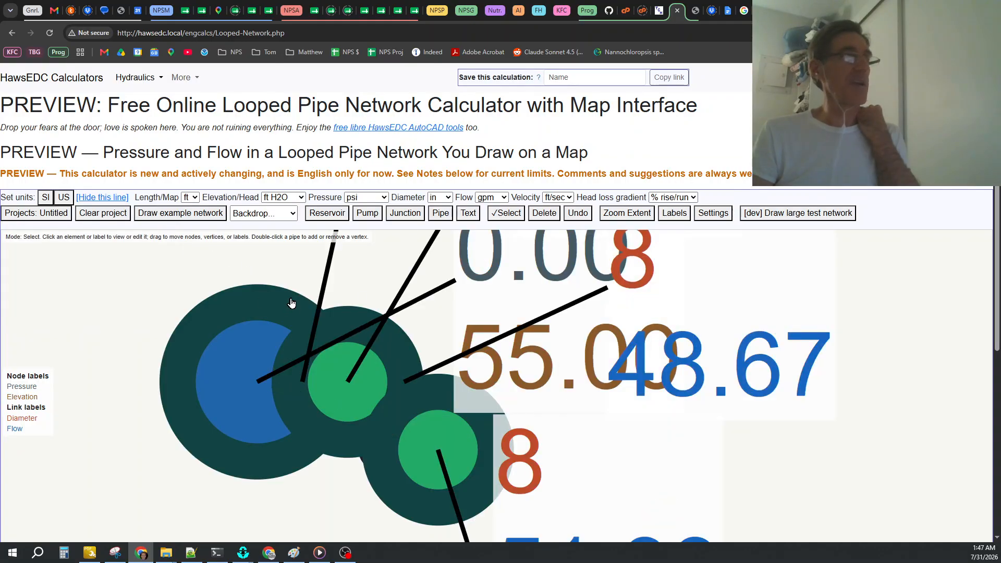
# Open the settings, expand the map display and sizes options, and collapse the default inputs.
pyautogui.scroll(-5, 308, 339)
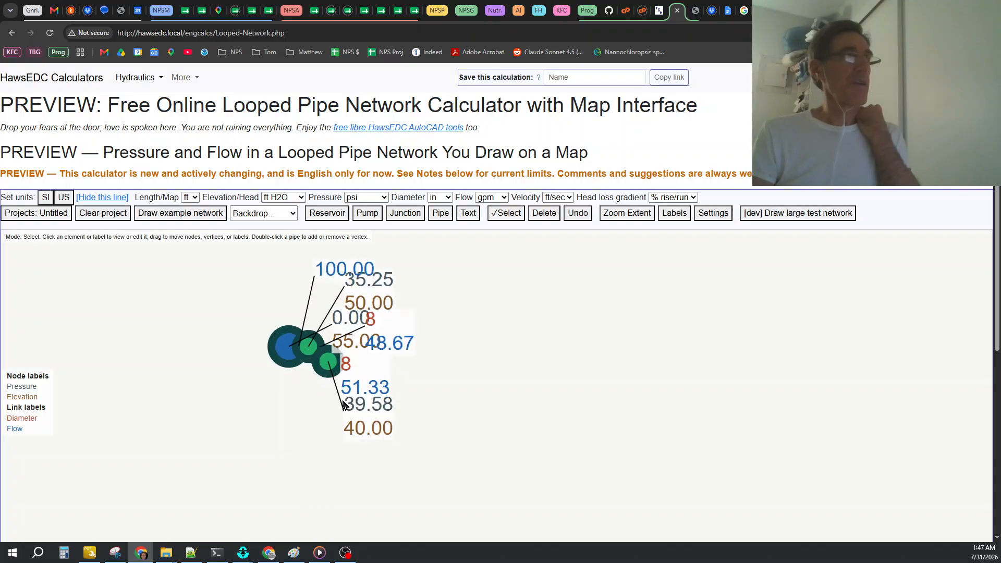
pyautogui.scroll(2, 367, 366)
pyautogui.scroll(-1, 377, 297)
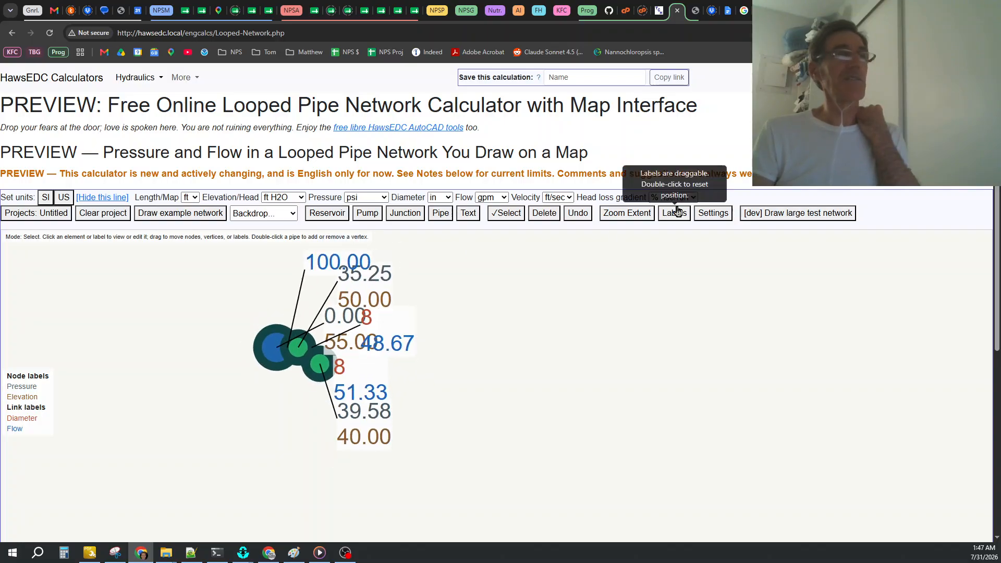
pyautogui.click(702, 212)
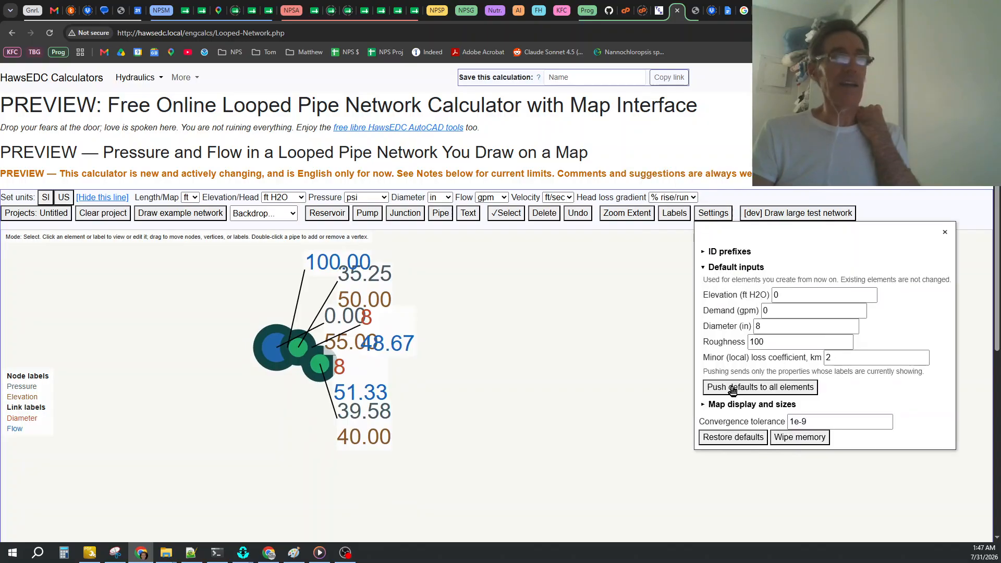
pyautogui.click(725, 406)
pyautogui.scroll(-5, 680, 386)
pyautogui.scroll(3, 681, 386)
pyautogui.scroll(-4, 757, 464)
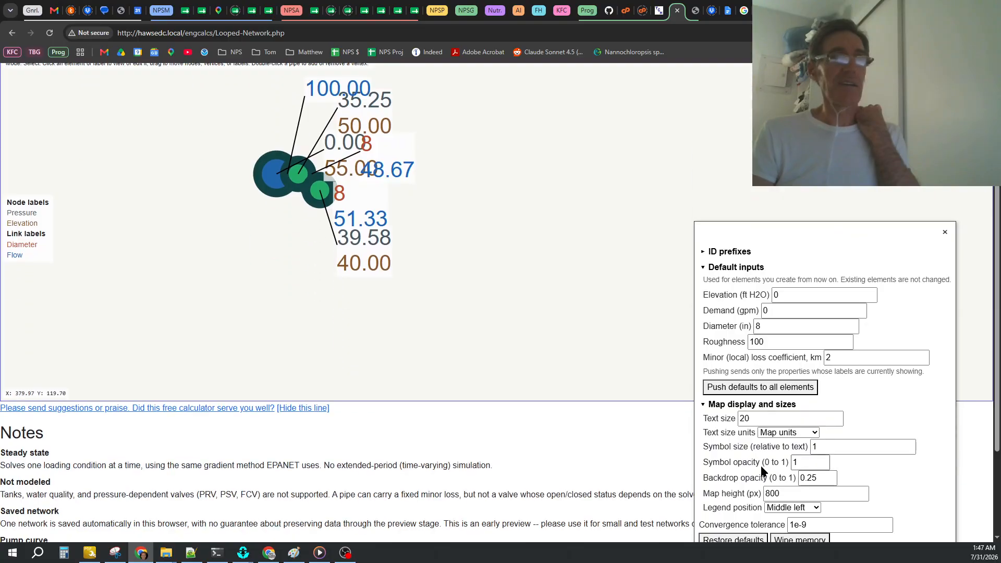
pyautogui.scroll(6, 771, 454)
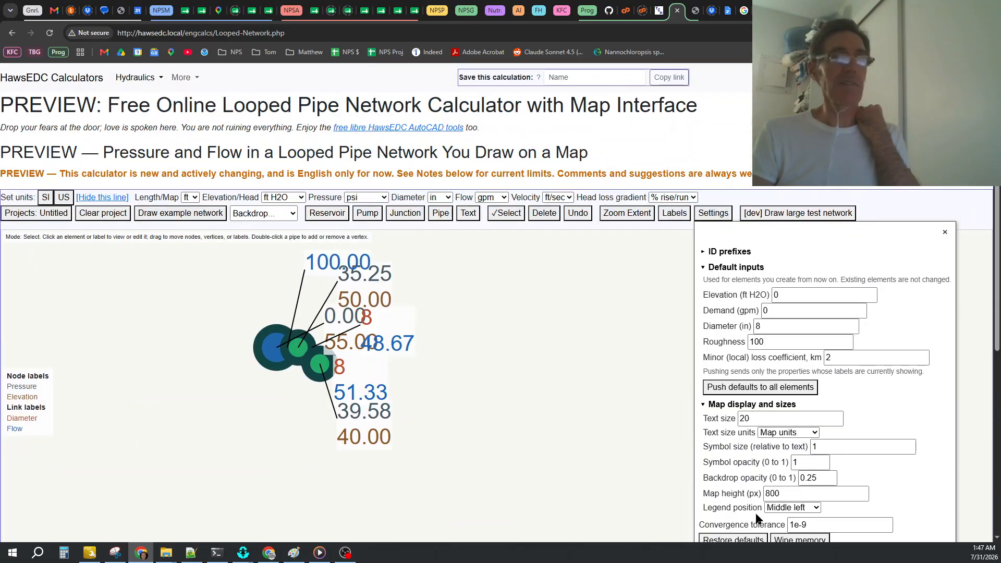
pyautogui.click(704, 268)
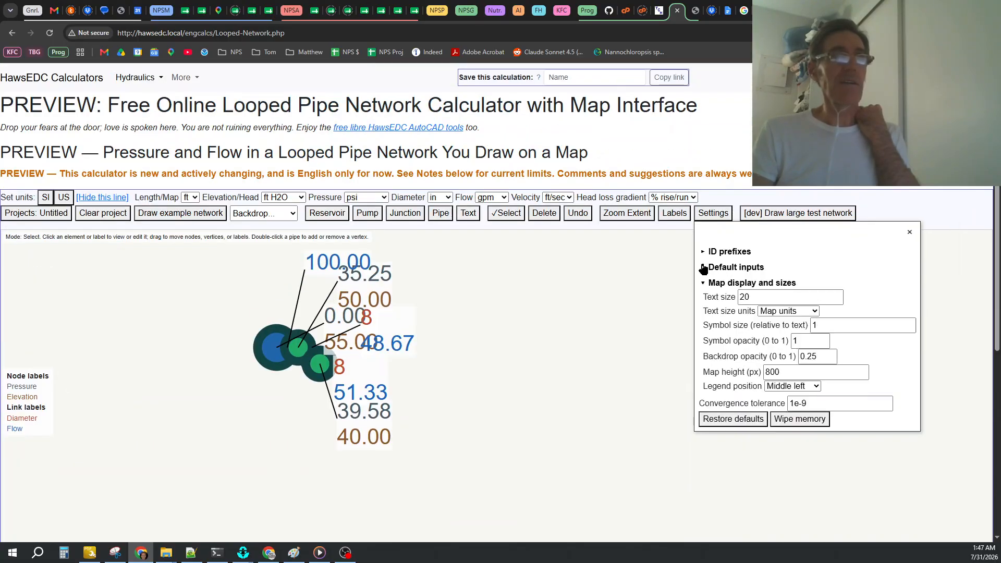
# Try a map text size of 5, and settle on a text size of 3.
pyautogui.doubleClick(751, 298)
pyautogui.write('5')
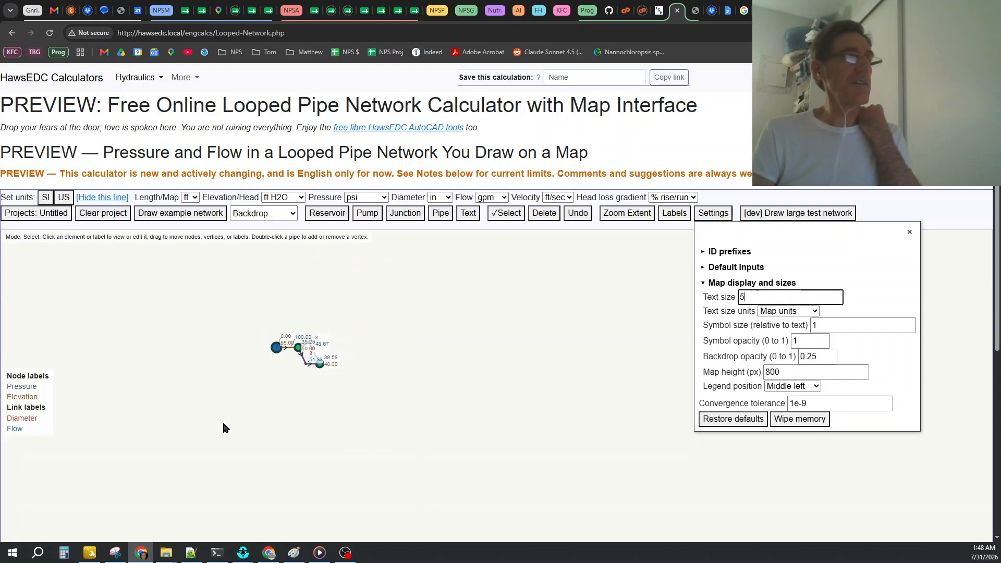
pyautogui.scroll(6, 290, 354)
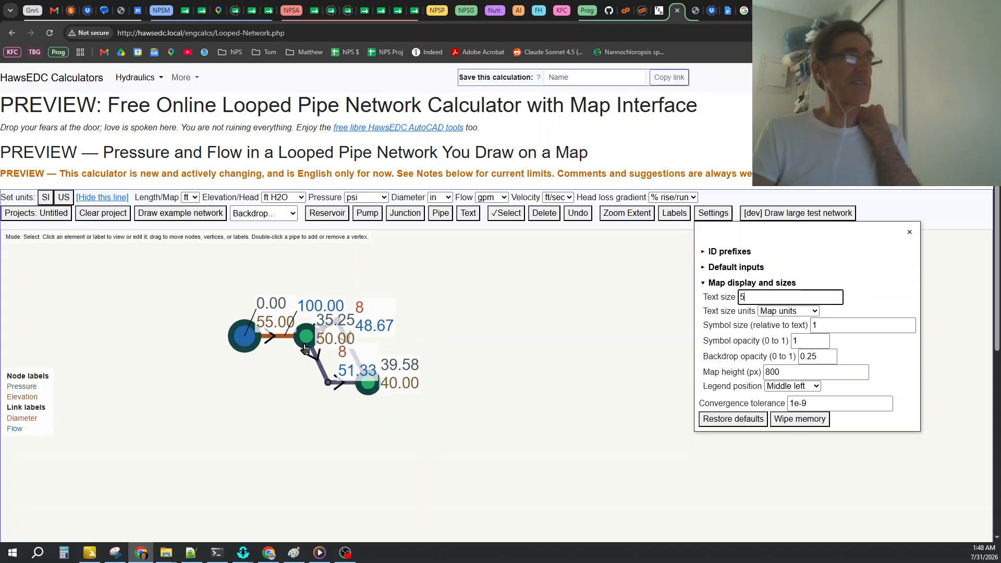
pyautogui.scroll(1, 354, 317)
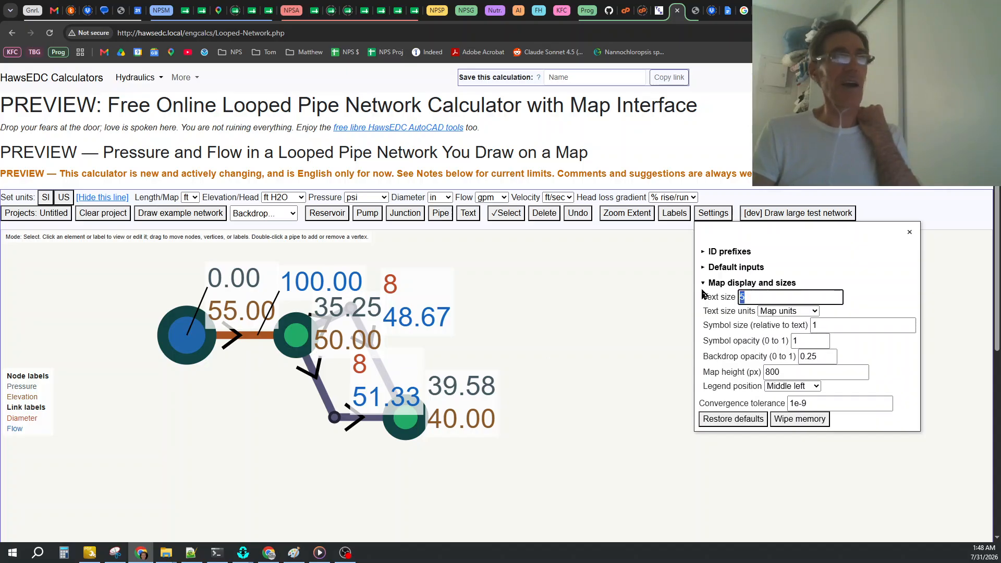
pyautogui.press('BackSpace')
pyautogui.write('3')
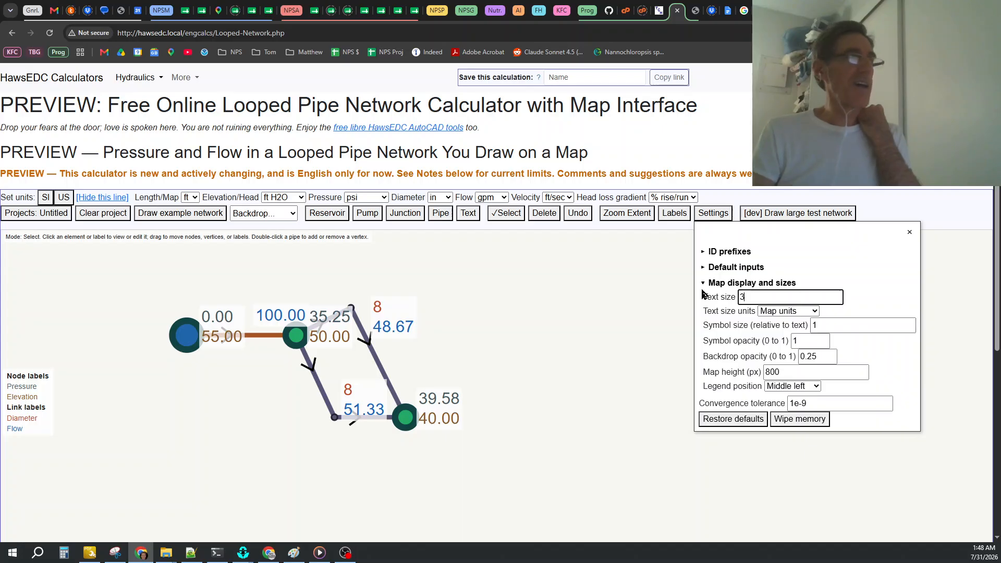
# Examine the properties of reservoir R1, the pump and junction J1, closing each properties window.
pyautogui.click(186, 340)
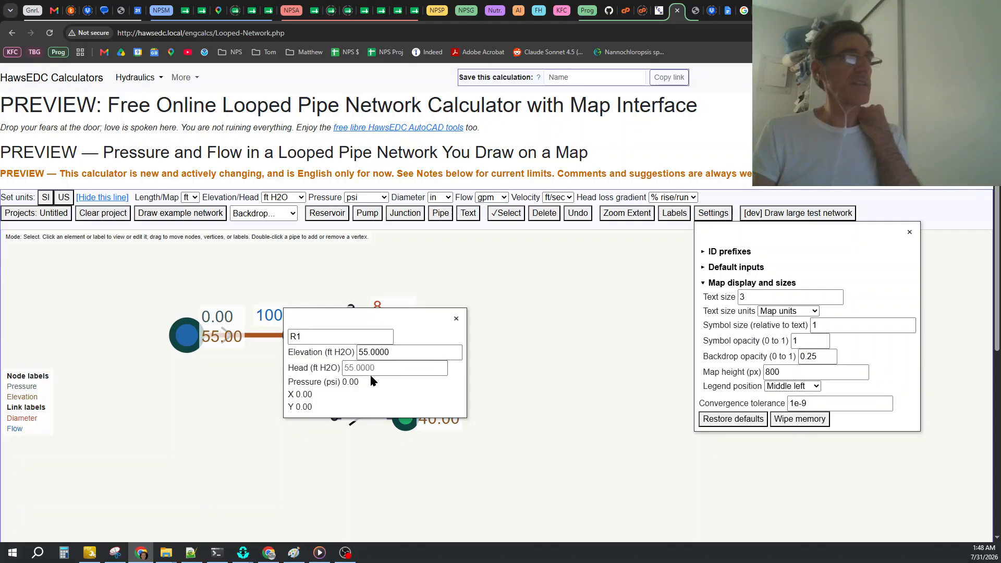
pyautogui.click(456, 320)
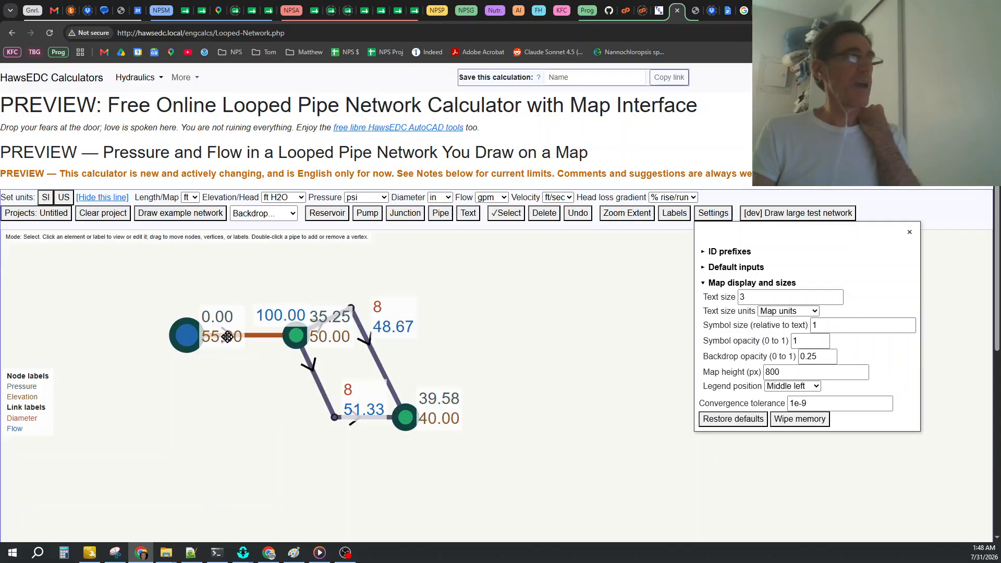
pyautogui.click(220, 319)
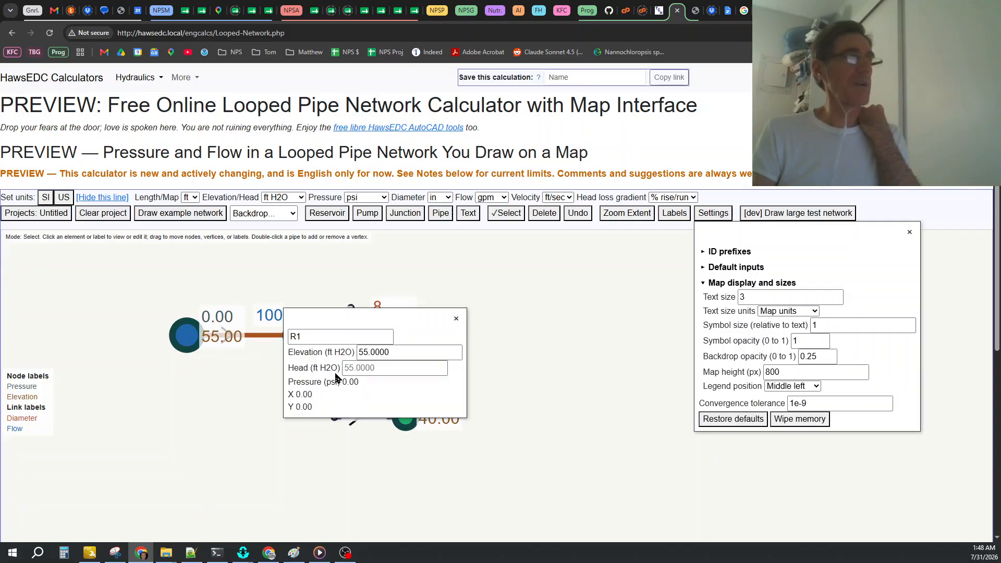
pyautogui.click(457, 321)
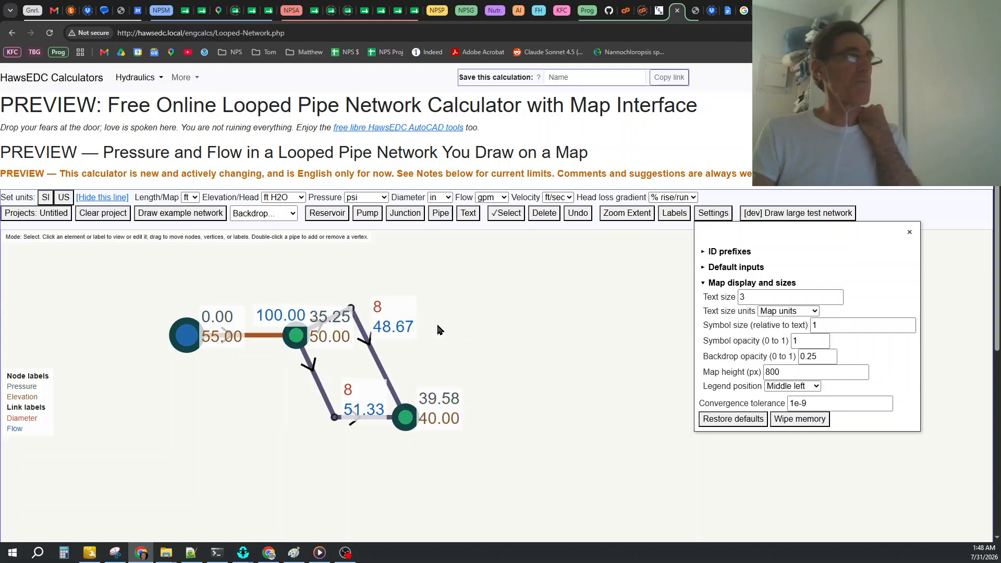
pyautogui.click(258, 341)
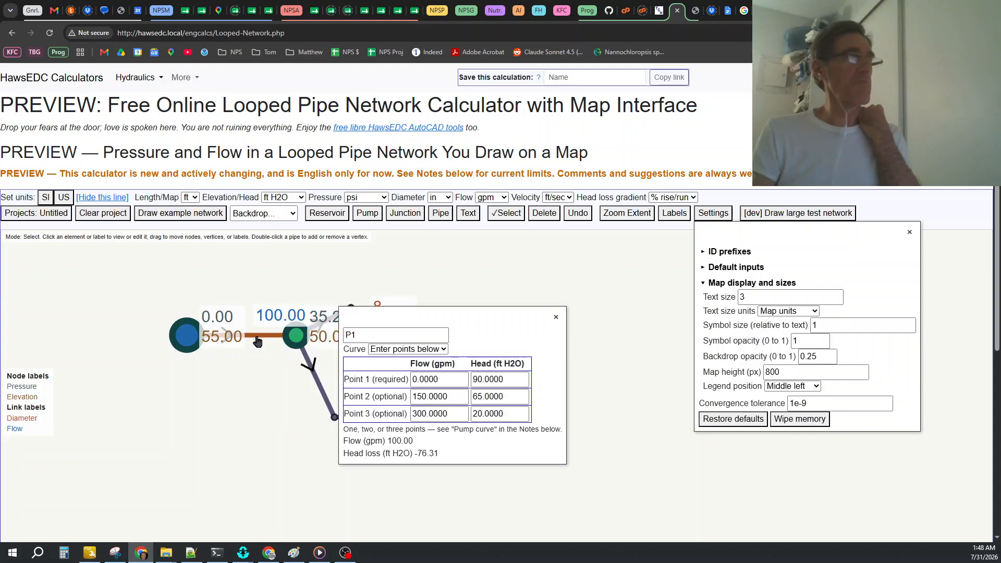
pyautogui.click(556, 317)
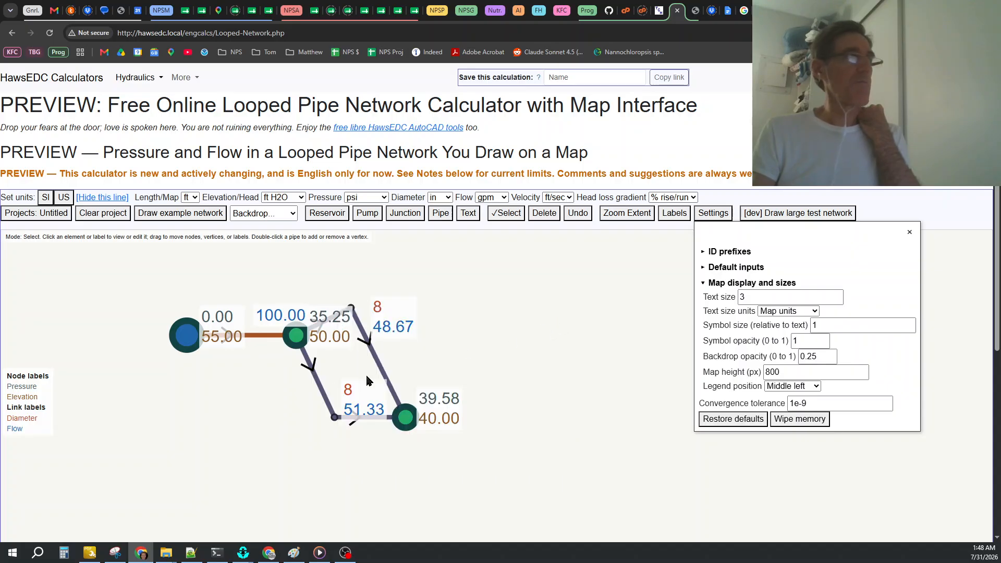
pyautogui.click(295, 340)
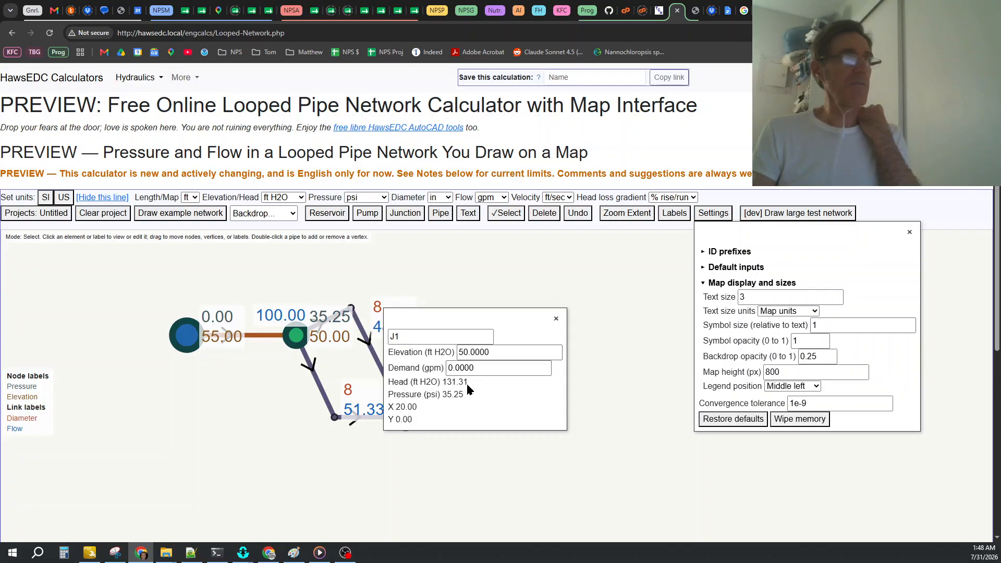
pyautogui.click(556, 318)
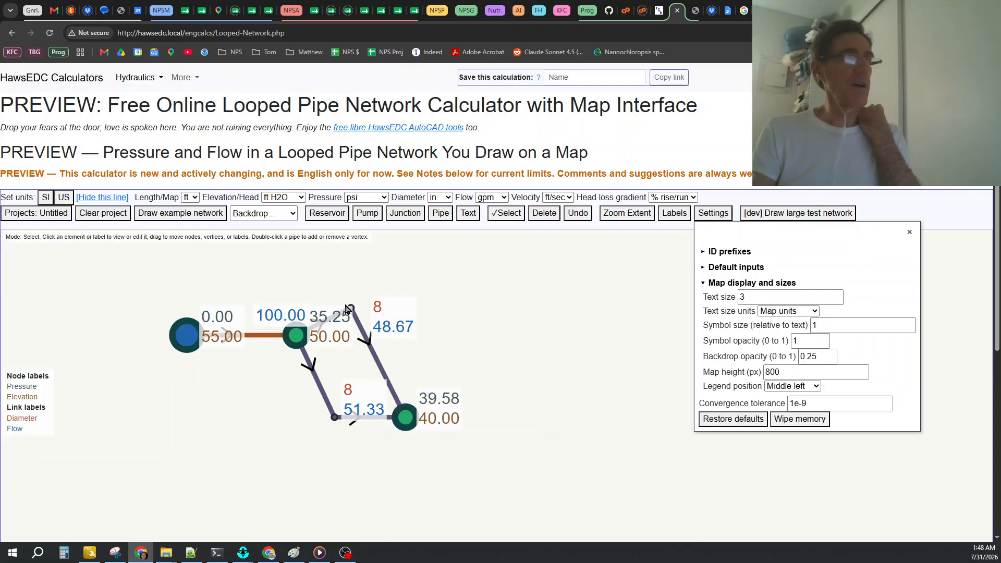
# Add a vertex midway along the upper pipe's sloping segment and move it outward, directly above junction J2.
pyautogui.doubleClick(379, 365)
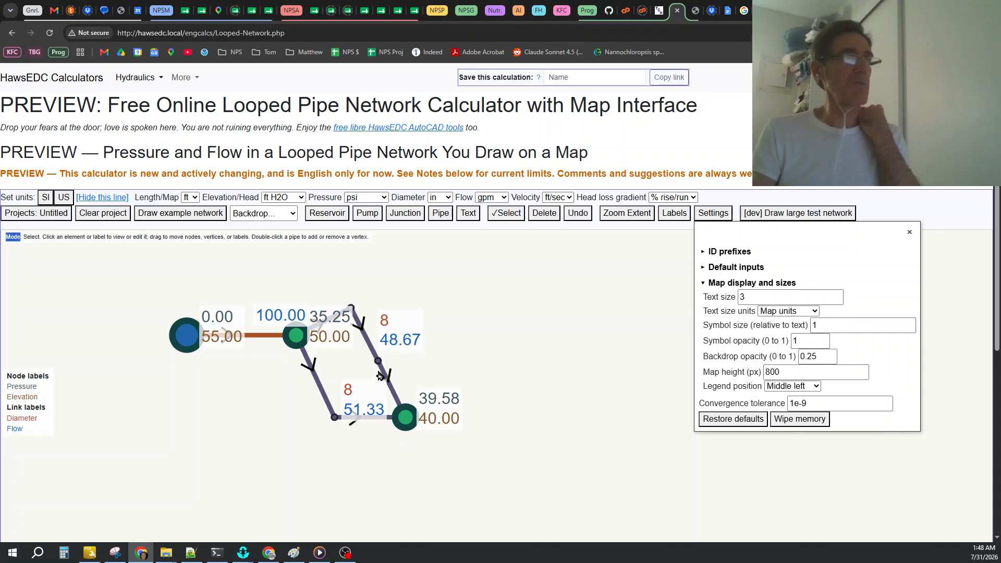
pyautogui.moveTo(379, 365); pyautogui.dragTo(405, 326)
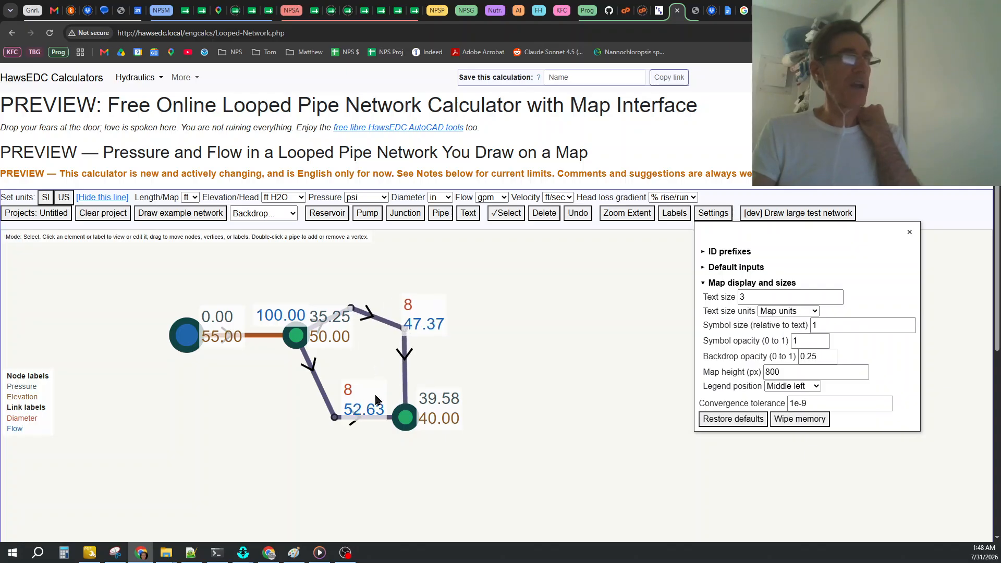
# Examine the properties of upper pipe L1 and junction J2, closing the settings along the way.
pyautogui.click(391, 328)
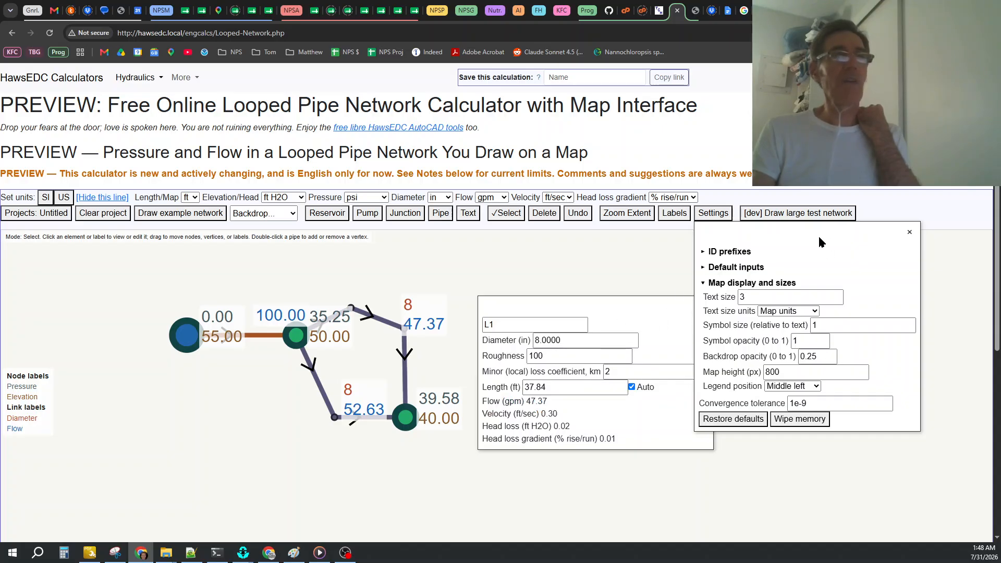
pyautogui.click(910, 232)
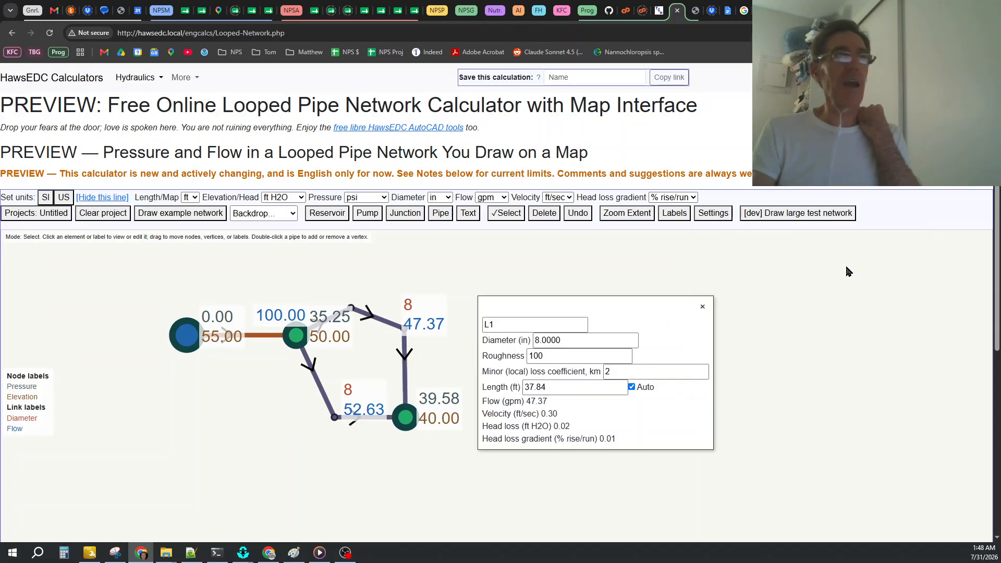
pyautogui.click(711, 307)
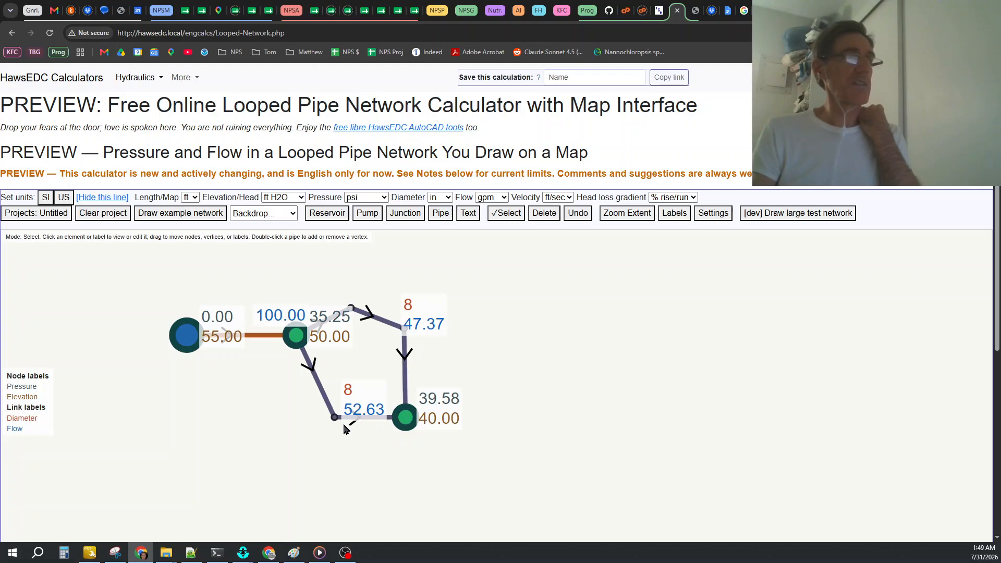
pyautogui.click(406, 421)
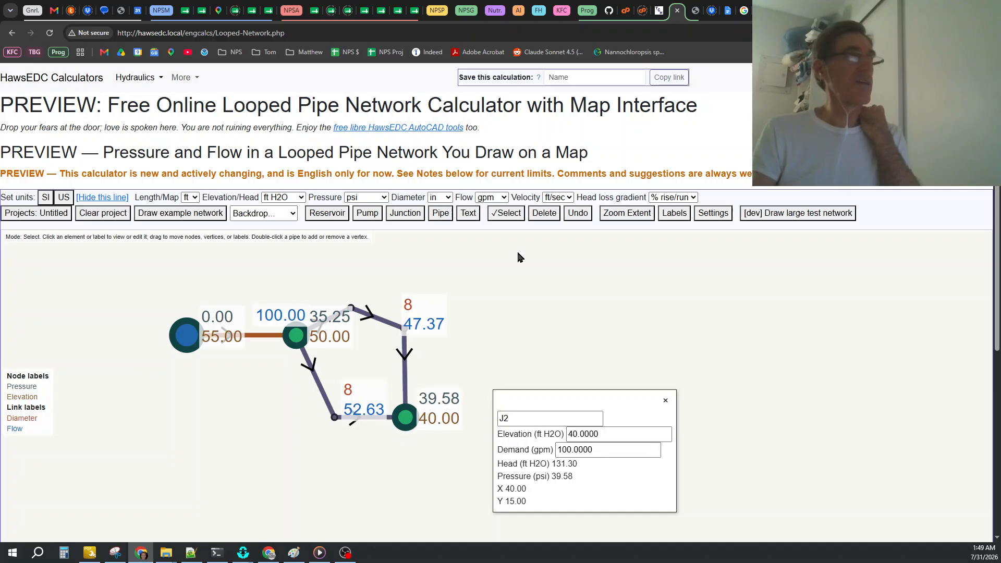
pyautogui.click(666, 403)
# Turn on marking of the highest and lowest values in the map labels.
pyautogui.click(674, 213)
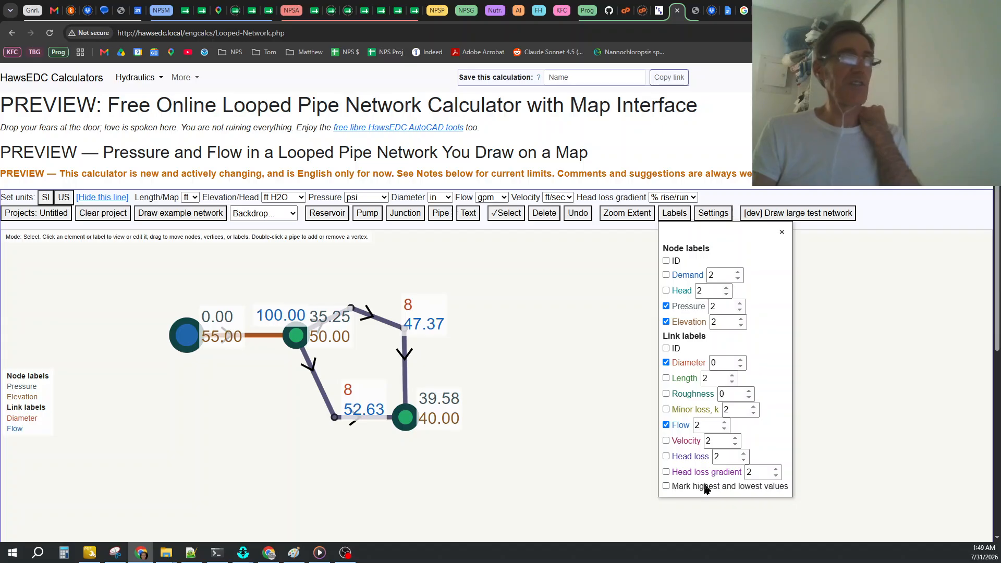
pyautogui.click(666, 487)
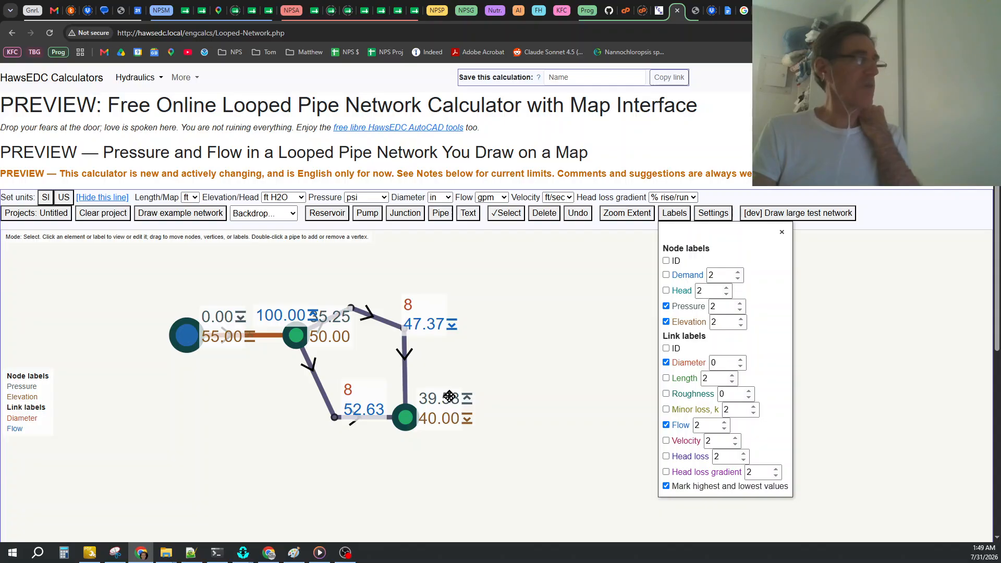
# Open the properties of junction J2 and set its elevation to 400 ft H2O.
pyautogui.click(405, 417)
pyautogui.moveTo(578, 434); pyautogui.dragTo(566, 441)
pyautogui.write('400.0000')
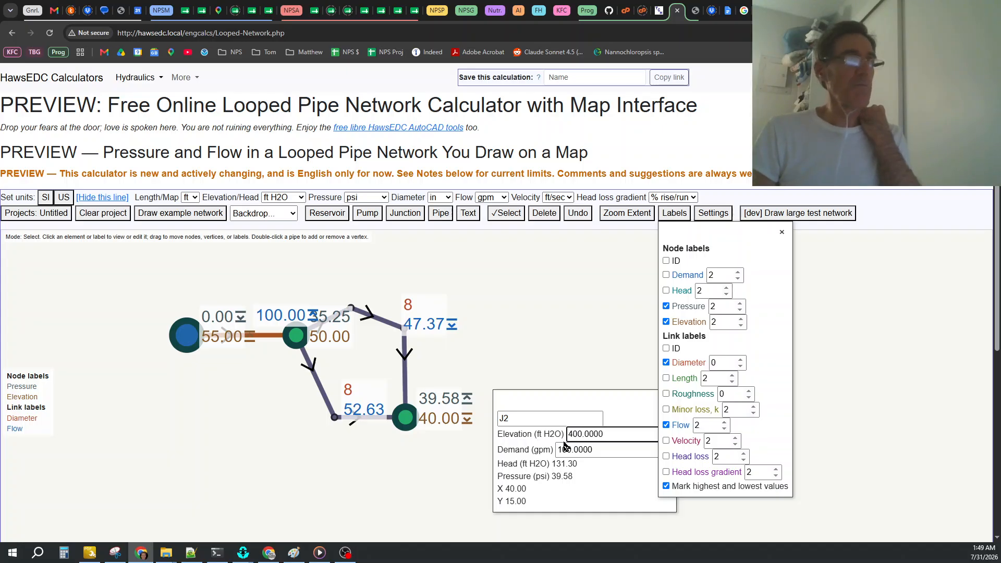
pyautogui.click(460, 478)
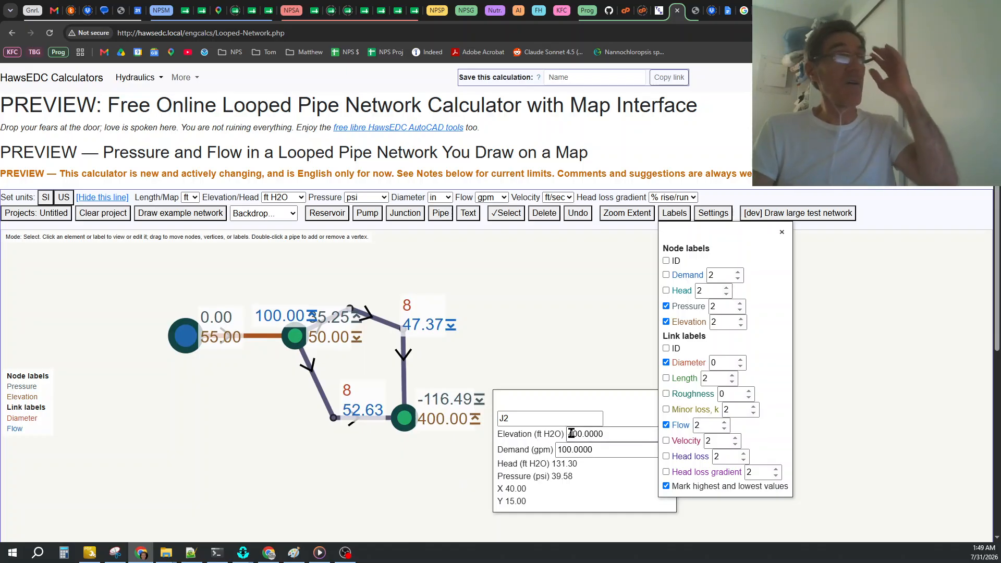
# Set junction J2's elevation to 200 ft H2O.
pyautogui.moveTo(576, 433); pyautogui.dragTo(566, 440)
pyautogui.write('20')
pyautogui.click(432, 465)
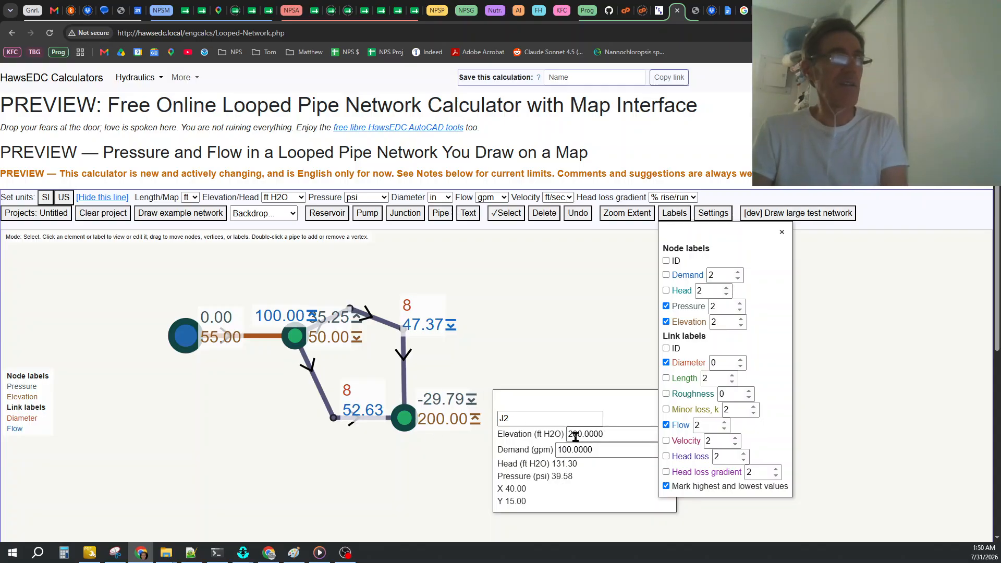
# Set junction J2's elevation to 100 ft H2O and close the label settings and junction properties.
pyautogui.moveTo(572, 434); pyautogui.dragTo(550, 442)
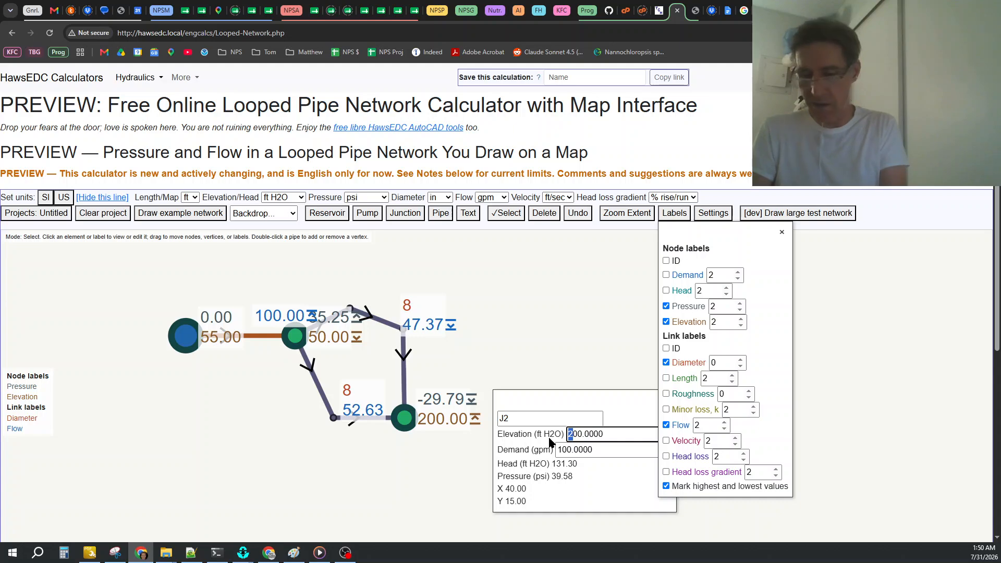
pyautogui.click(582, 489)
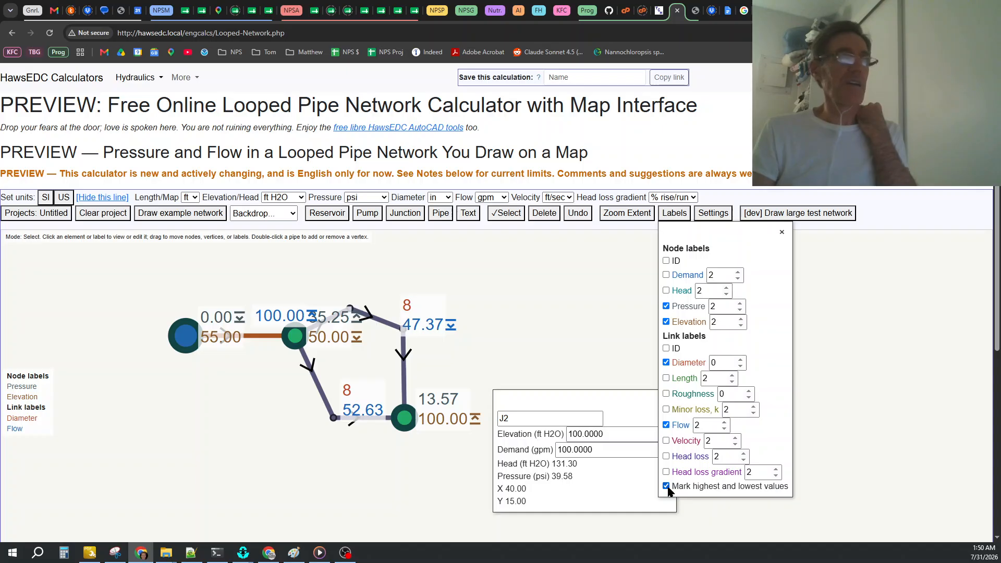
pyautogui.click(781, 231)
pyautogui.click(666, 401)
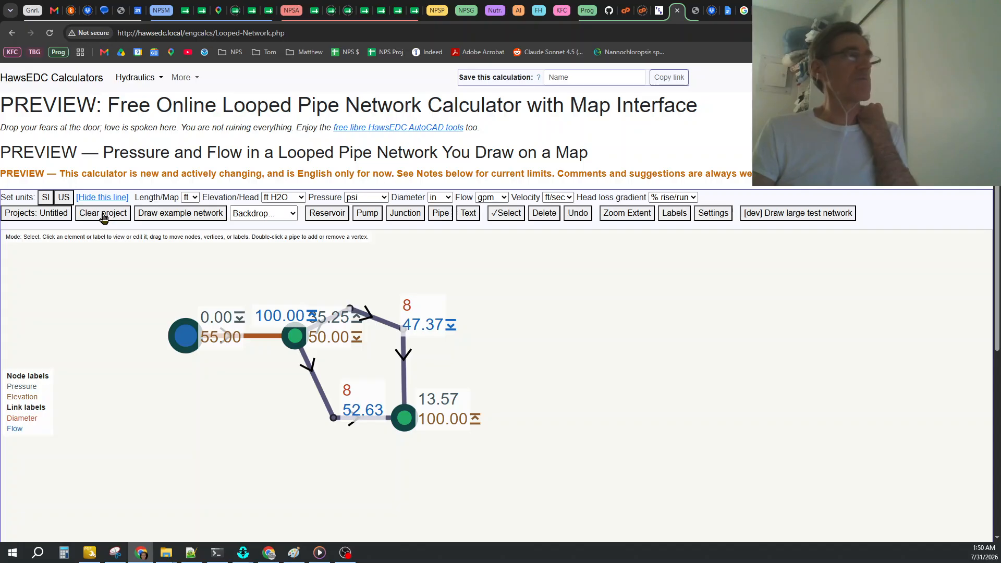
# Add two junctions east of the existing network, one roughly level with J1 and the other level with J2.
pyautogui.click(404, 214)
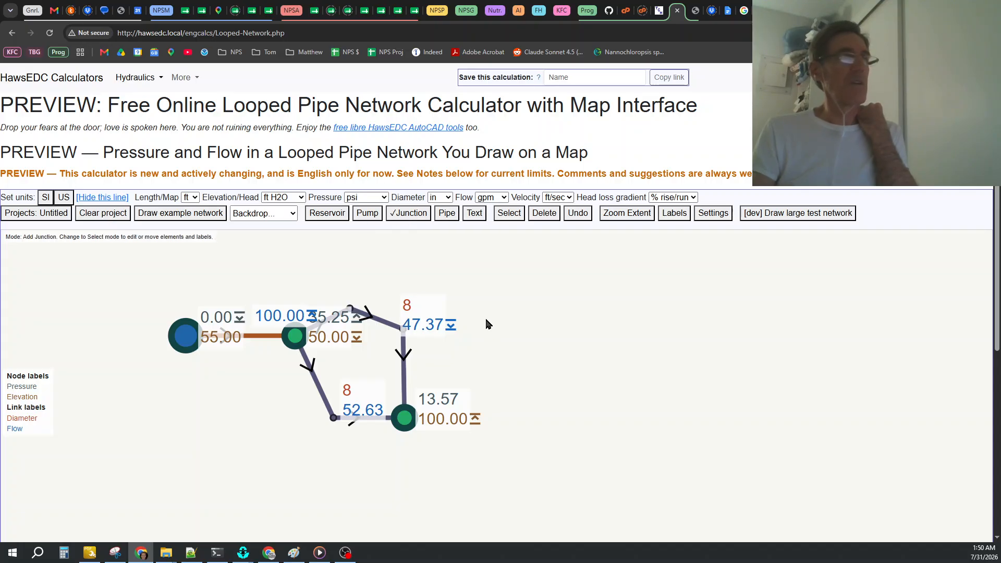
pyautogui.click(557, 323)
pyautogui.click(557, 425)
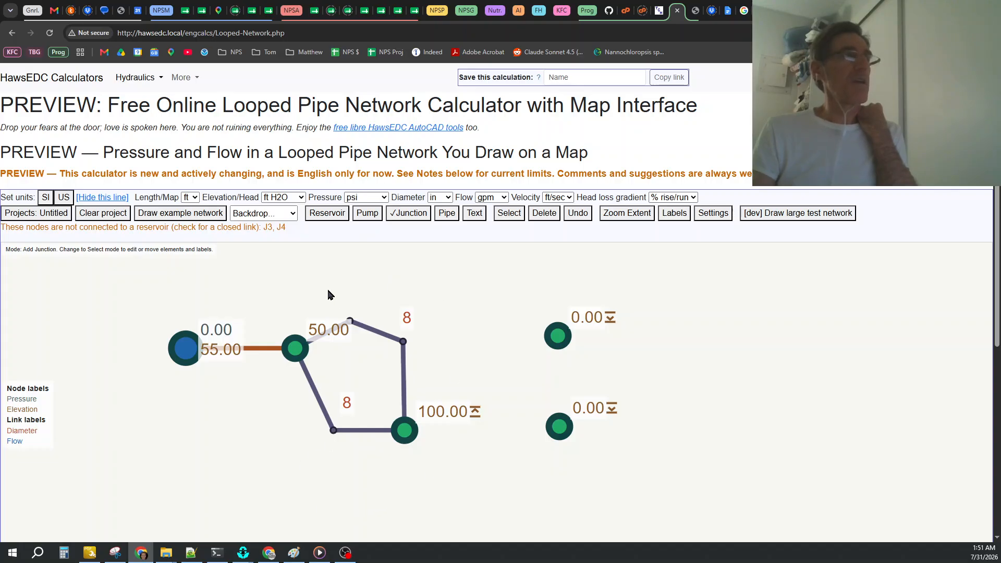
# Draw pipes from J1 to the new upper junction, between the two new junctions, and from J2 to the new lower one.
pyautogui.click(446, 216)
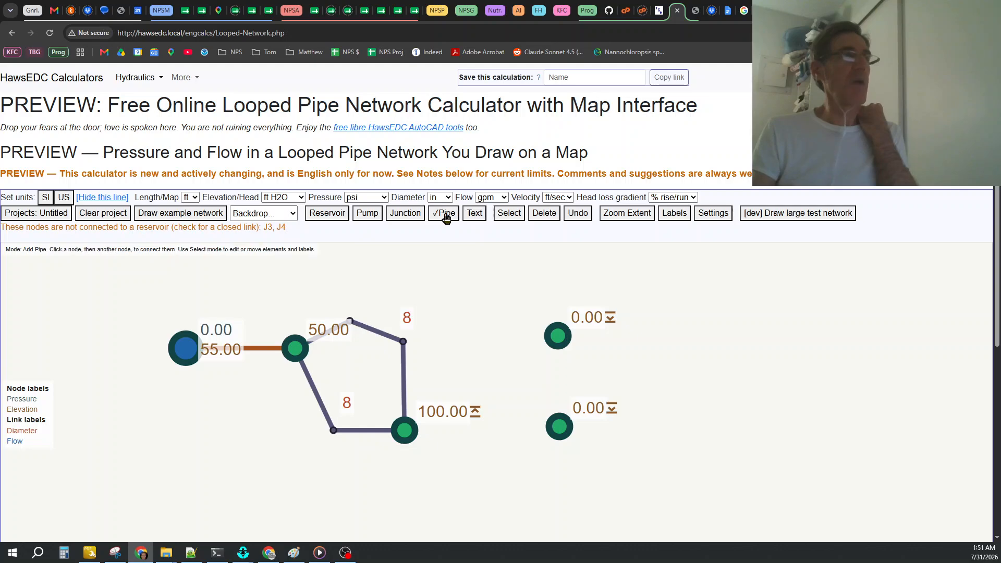
pyautogui.click(295, 351)
pyautogui.click(331, 268)
pyautogui.click(296, 353)
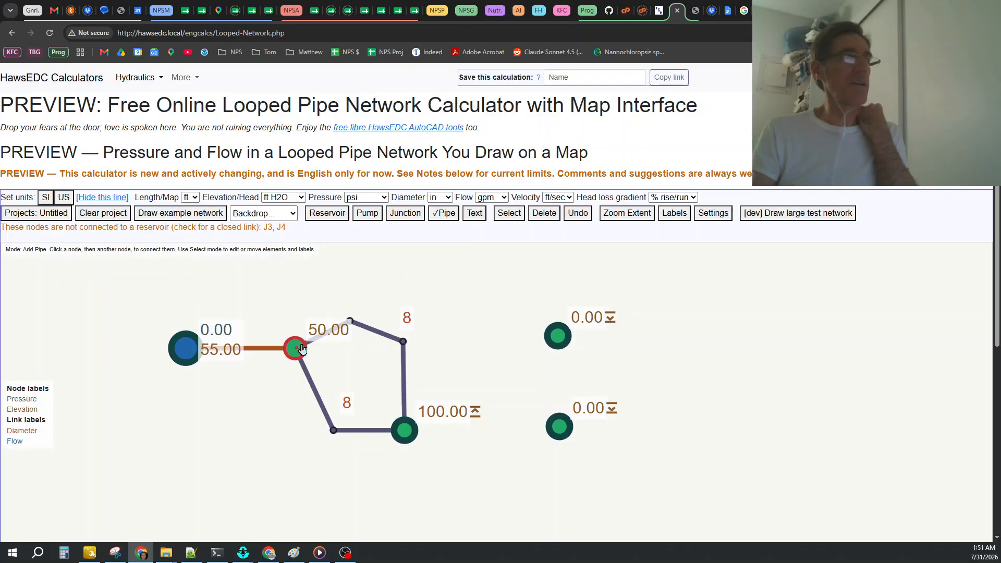
pyautogui.click(556, 341)
pyautogui.click(555, 348)
pyautogui.click(557, 427)
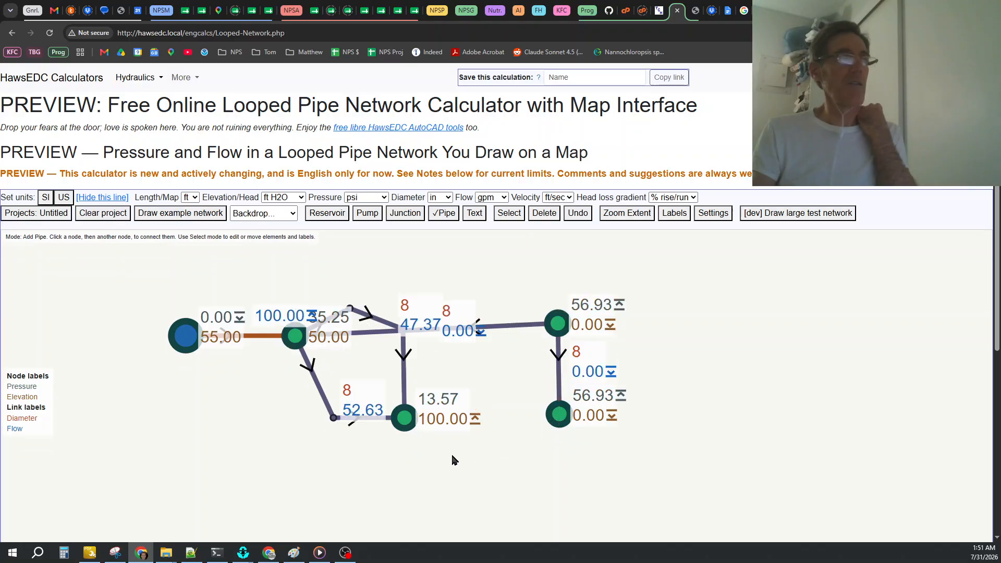
pyautogui.click(405, 417)
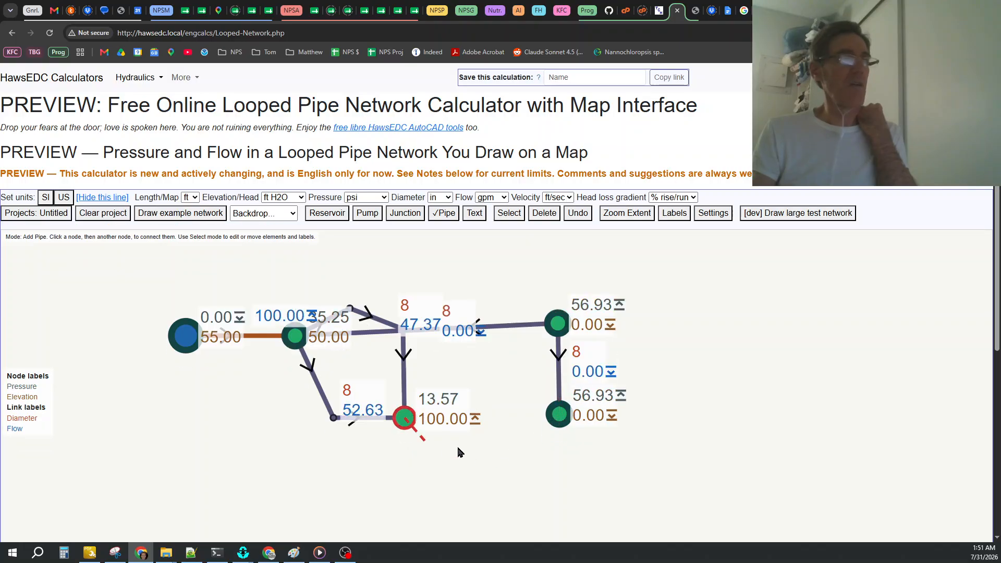
pyautogui.click(560, 415)
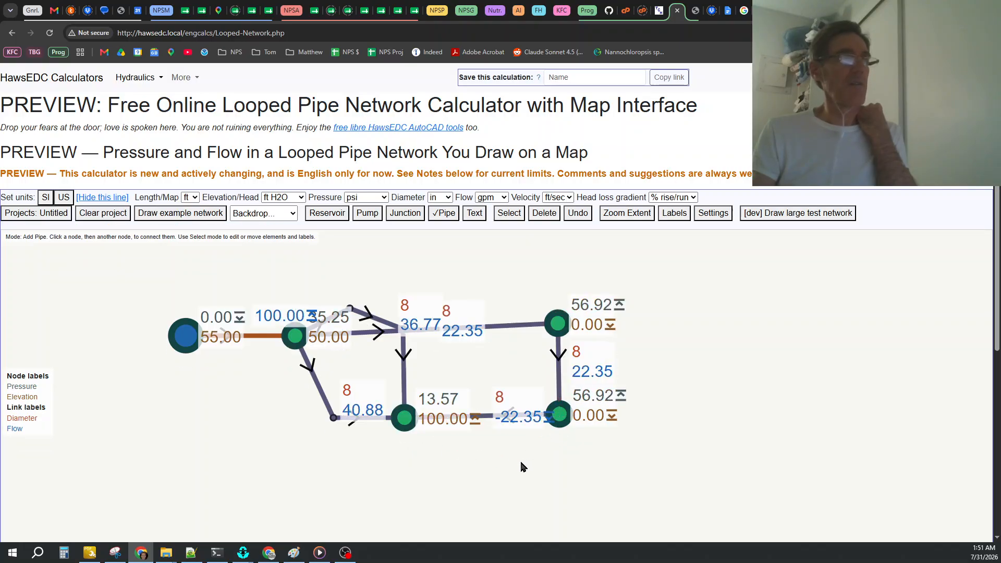
# Reshape the pipe from J1 to J3 with two vertices so that it runs above the existing loop.
pyautogui.doubleClick(499, 324)
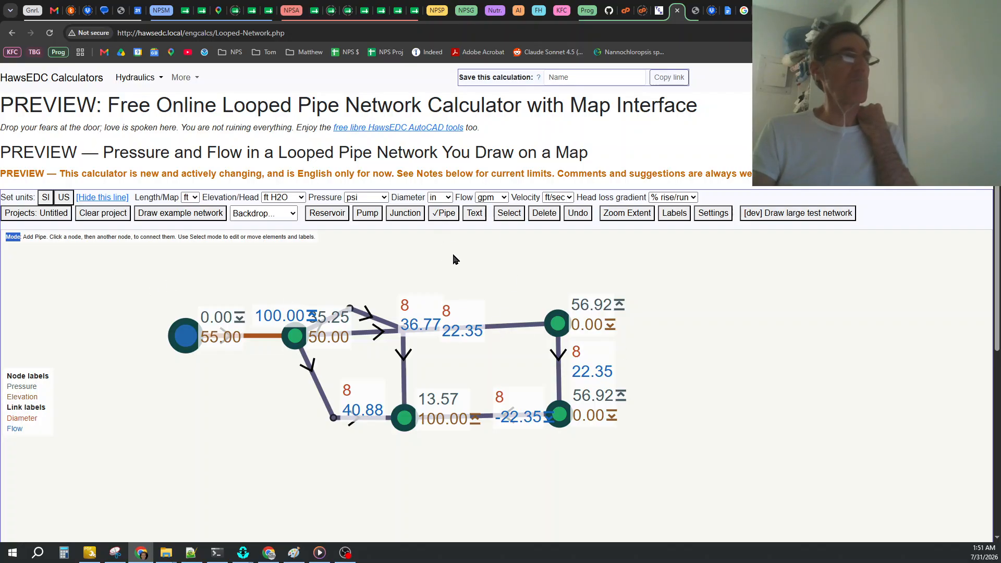
pyautogui.click(500, 214)
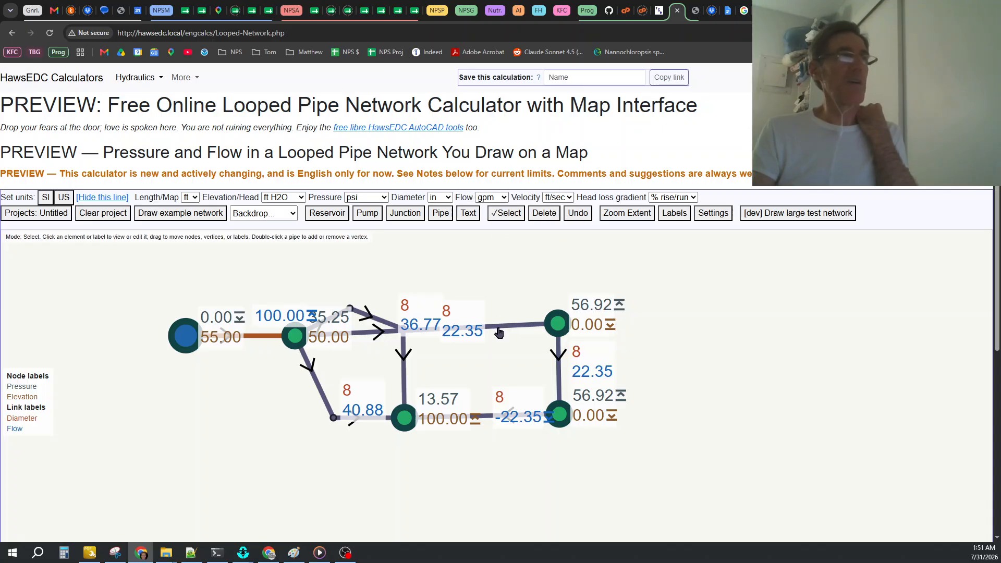
pyautogui.moveTo(499, 331); pyautogui.dragTo(473, 251)
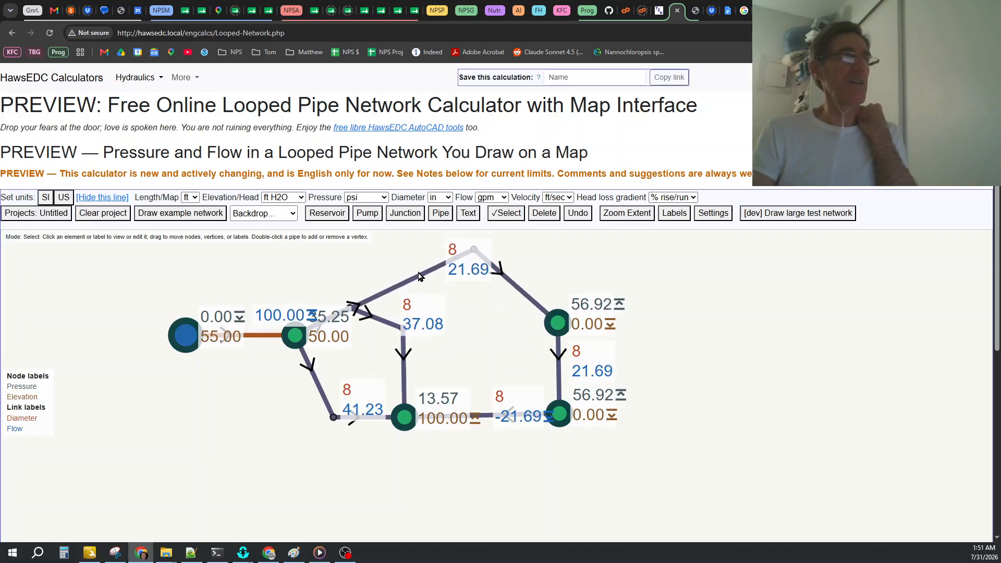
pyautogui.doubleClick(402, 284)
pyautogui.moveTo(402, 283); pyautogui.dragTo(304, 264)
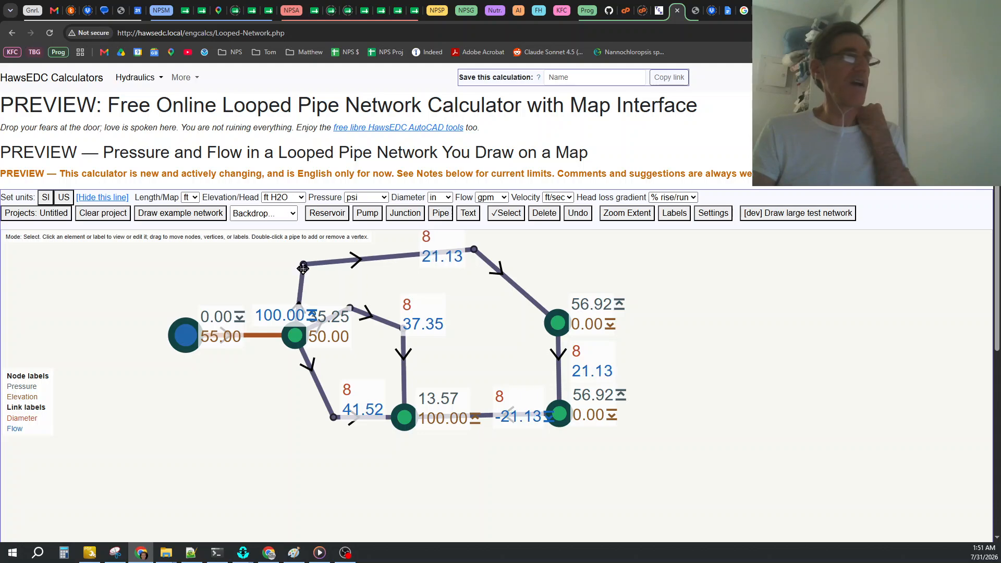
pyautogui.moveTo(476, 252); pyautogui.dragTo(480, 270)
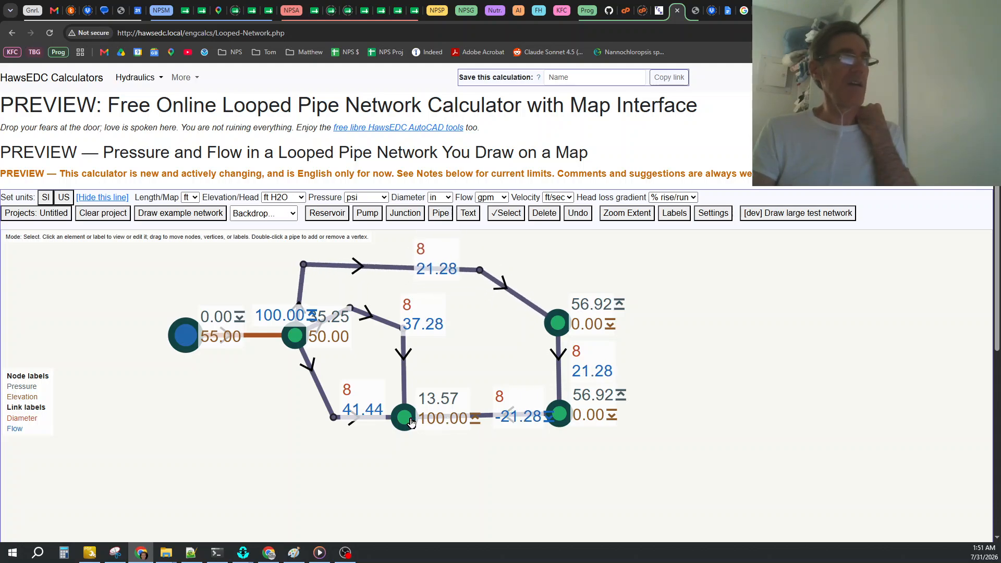
# Set junction J2's elevation to 0 ft H2O and close its properties.
pyautogui.click(432, 414)
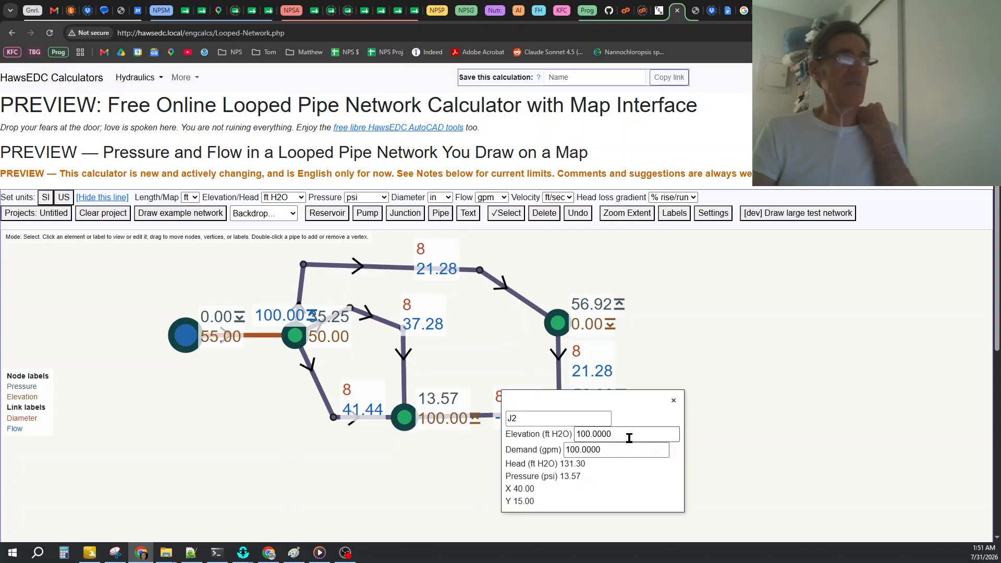
pyautogui.moveTo(632, 435); pyautogui.dragTo(524, 431)
pyautogui.write('0')
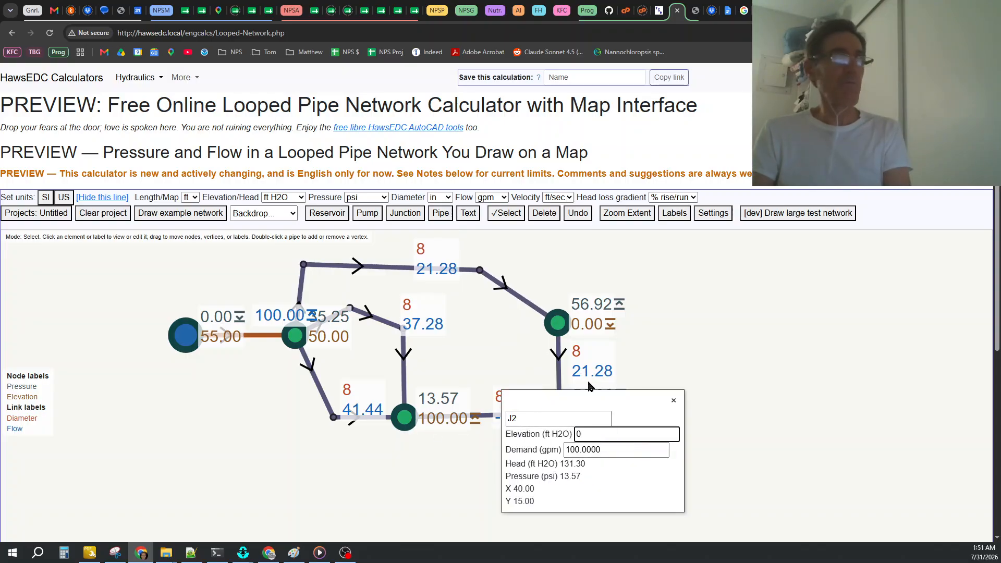
pyautogui.click(674, 403)
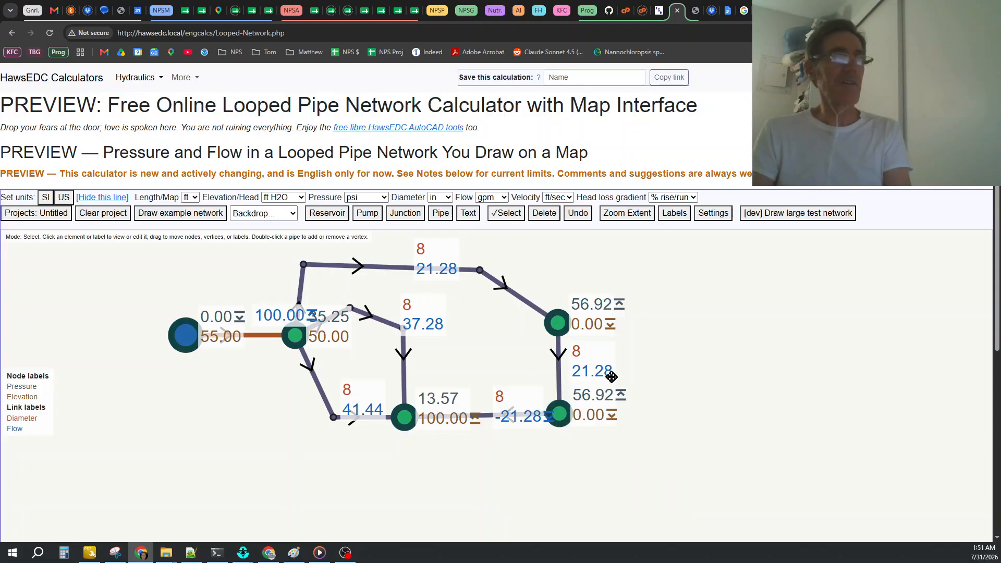
# Set junction J4's elevation to 100 ft H2O and close its properties.
pyautogui.click(578, 417)
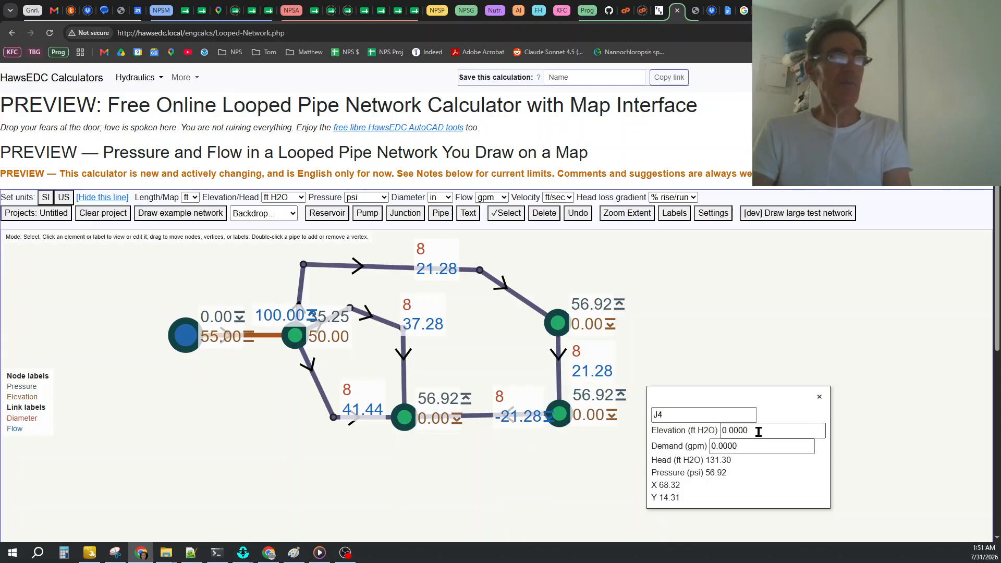
pyautogui.moveTo(760, 432); pyautogui.dragTo(659, 430)
pyautogui.write('100')
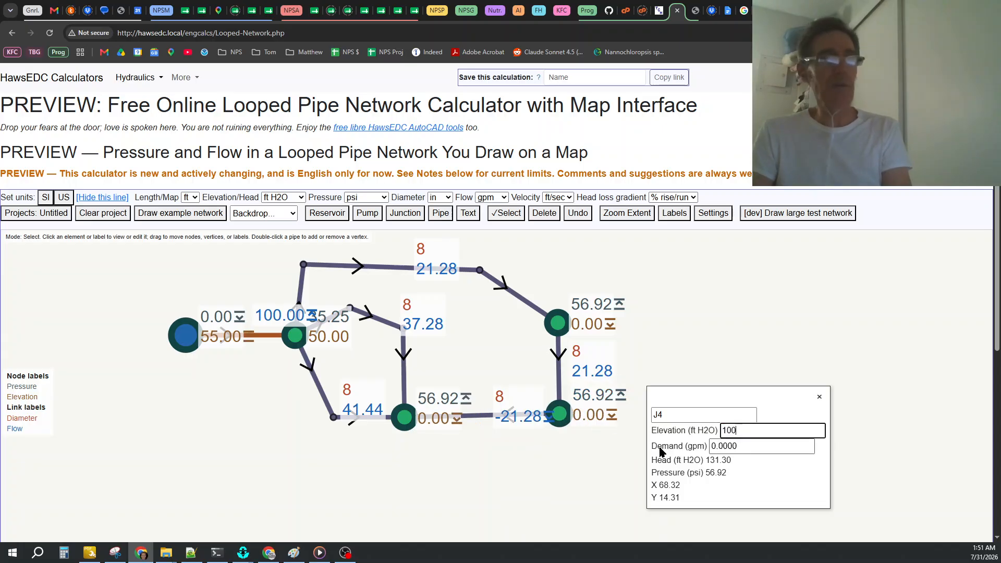
pyautogui.click(822, 399)
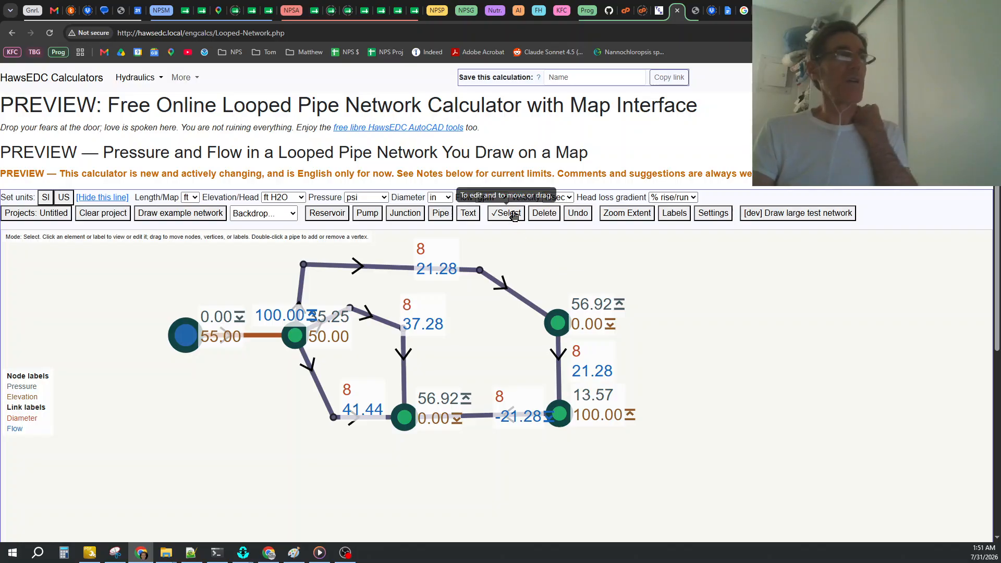
# Delete junction J4 and undo the deletion.
pyautogui.click(542, 216)
pyautogui.click(560, 418)
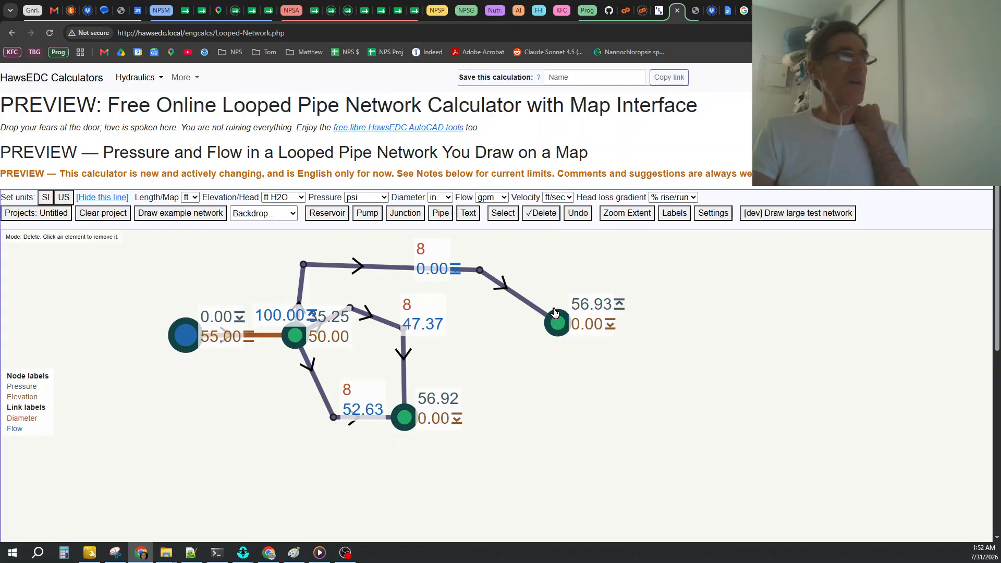
pyautogui.click(575, 213)
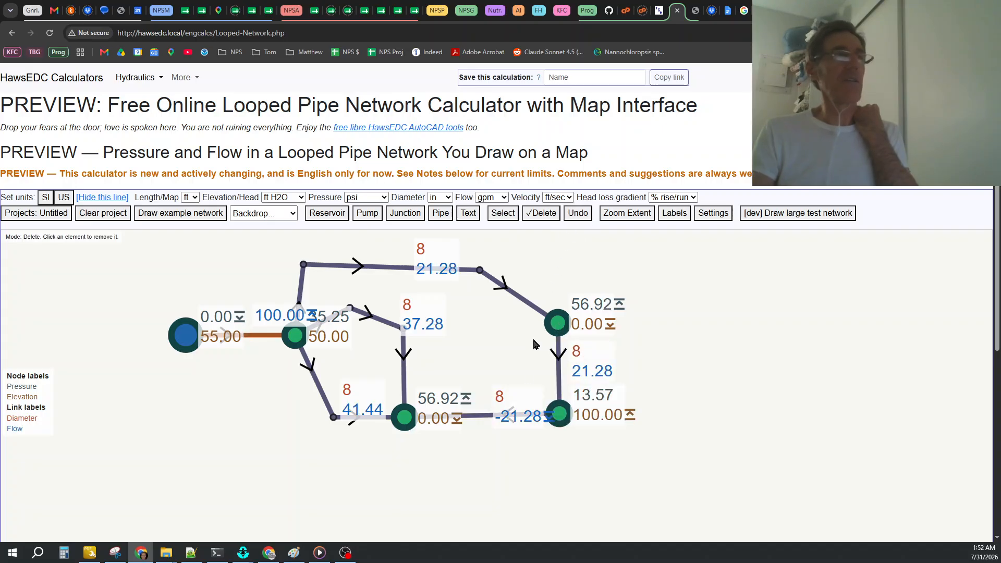
# Fit the whole network in the map view with some margin and open the map display settings.
pyautogui.click(621, 217)
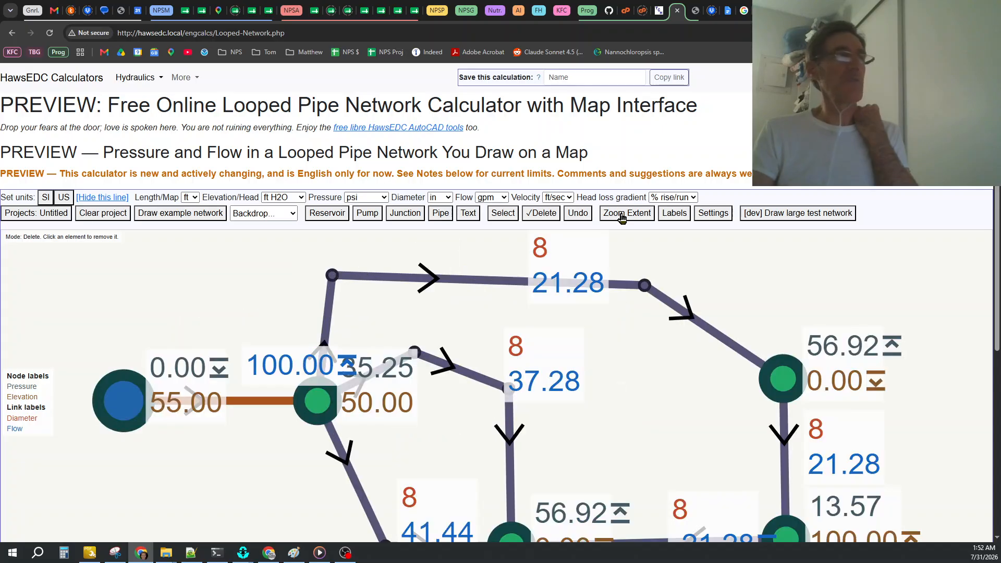
pyautogui.scroll(-3, 502, 321)
pyautogui.scroll(2, 780, 427)
pyautogui.scroll(-1, 694, 411)
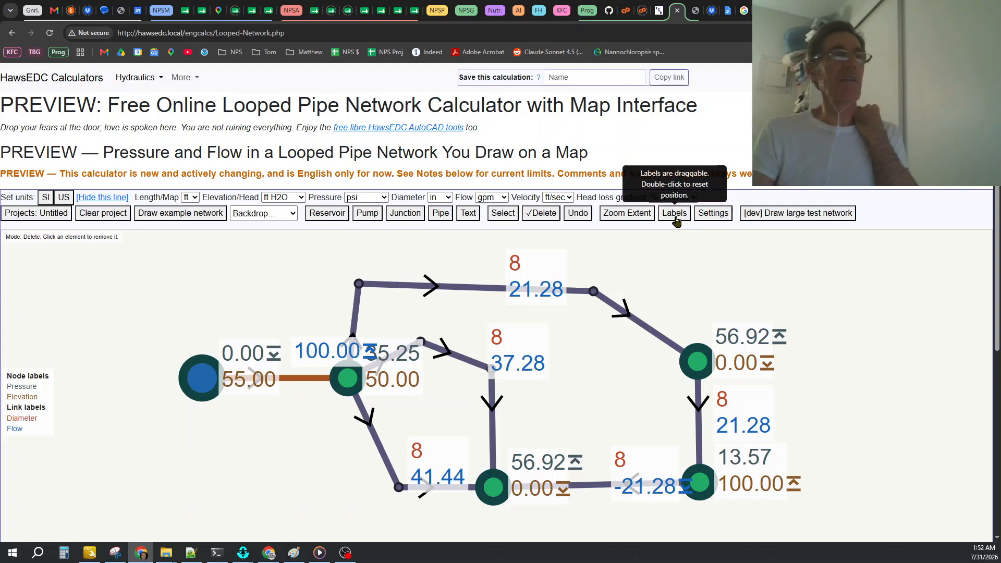
pyautogui.click(715, 218)
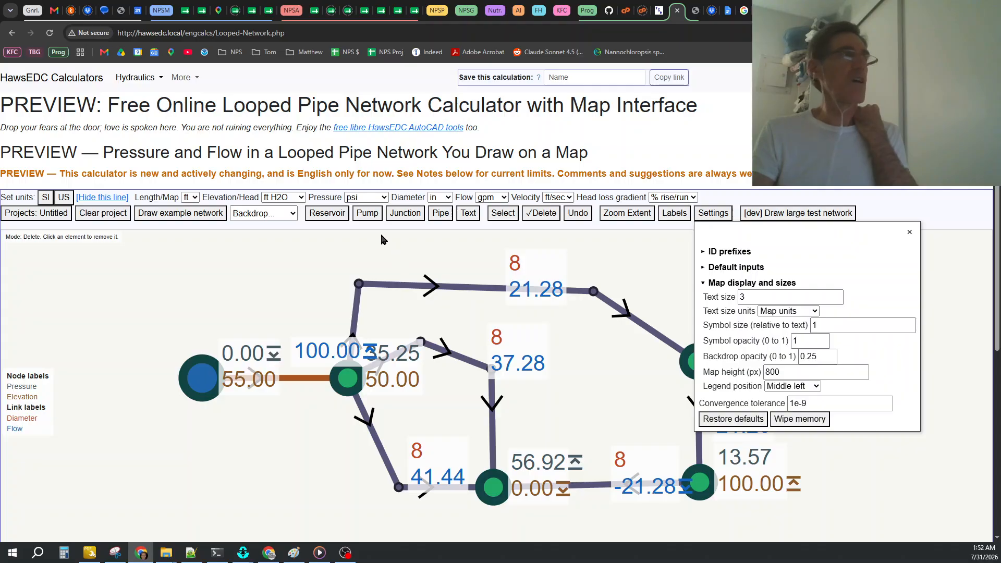
# Place a text annotation just above the first vertex of the outer pipe and remove the duplicate text.
pyautogui.click(465, 214)
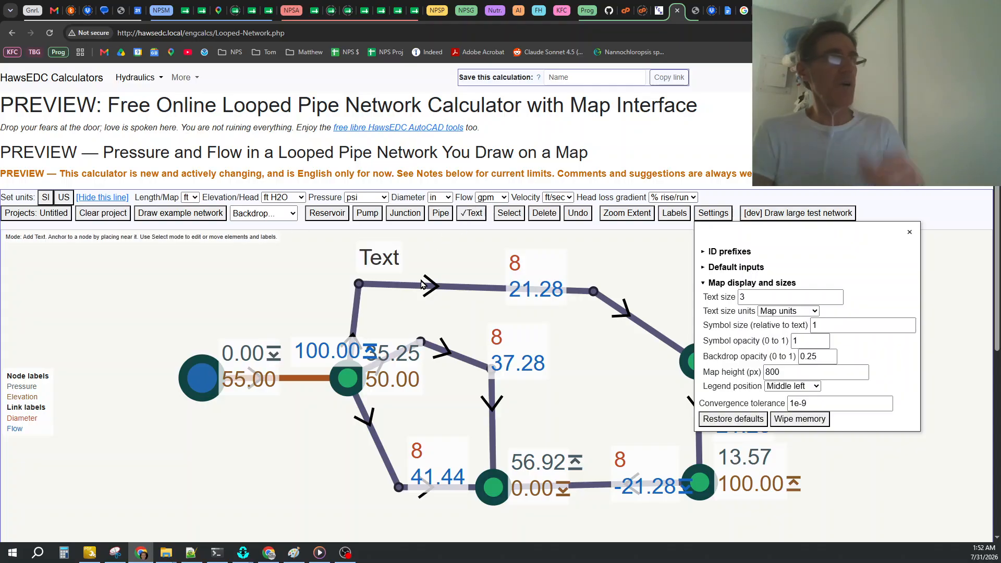
pyautogui.click(373, 261)
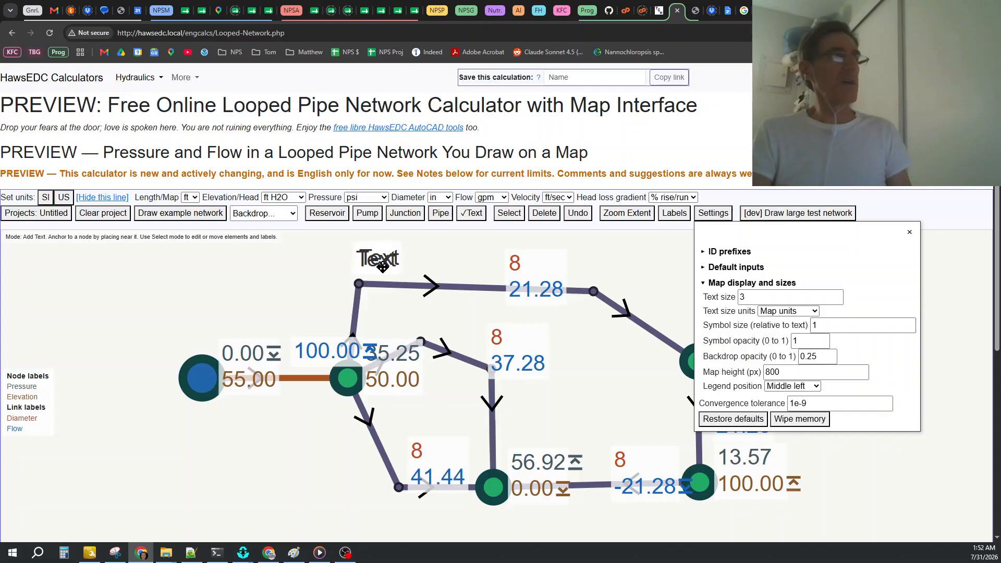
pyautogui.click(542, 214)
pyautogui.click(373, 262)
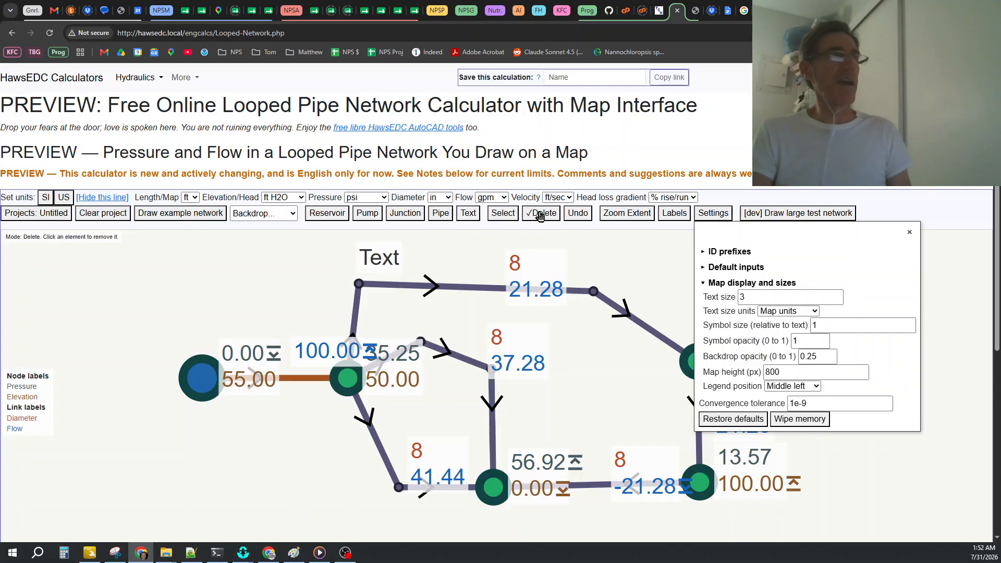
# Change the text annotation above the outer pipe to "Howdy" with a size multiplier of 2, and close its properties and the settings.
pyautogui.click(502, 214)
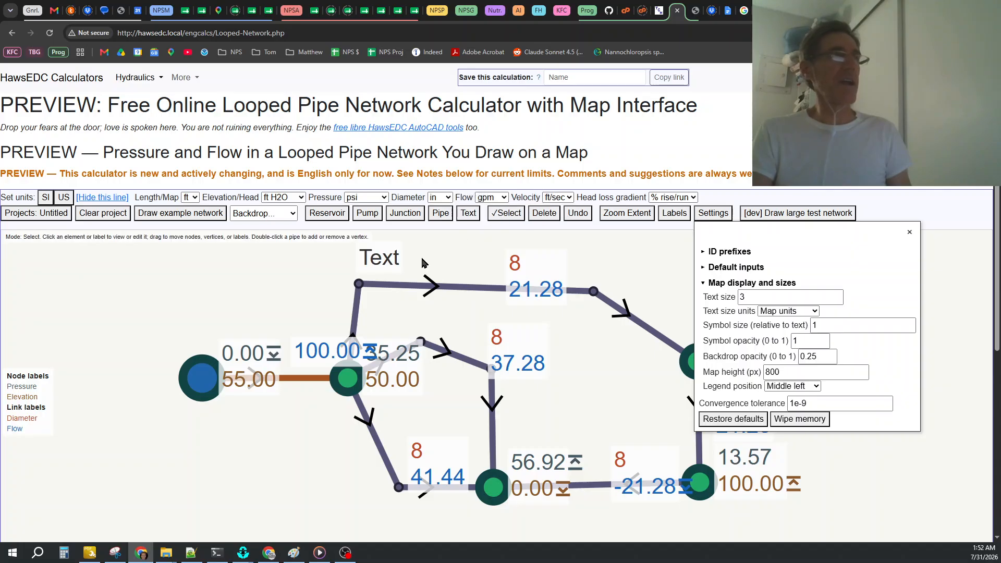
pyautogui.click(381, 265)
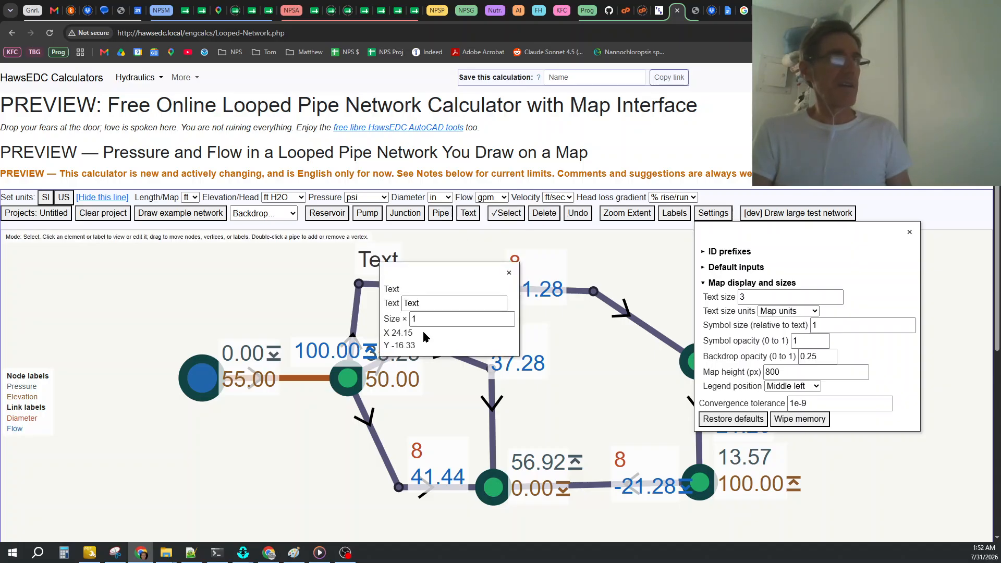
pyautogui.doubleClick(412, 303)
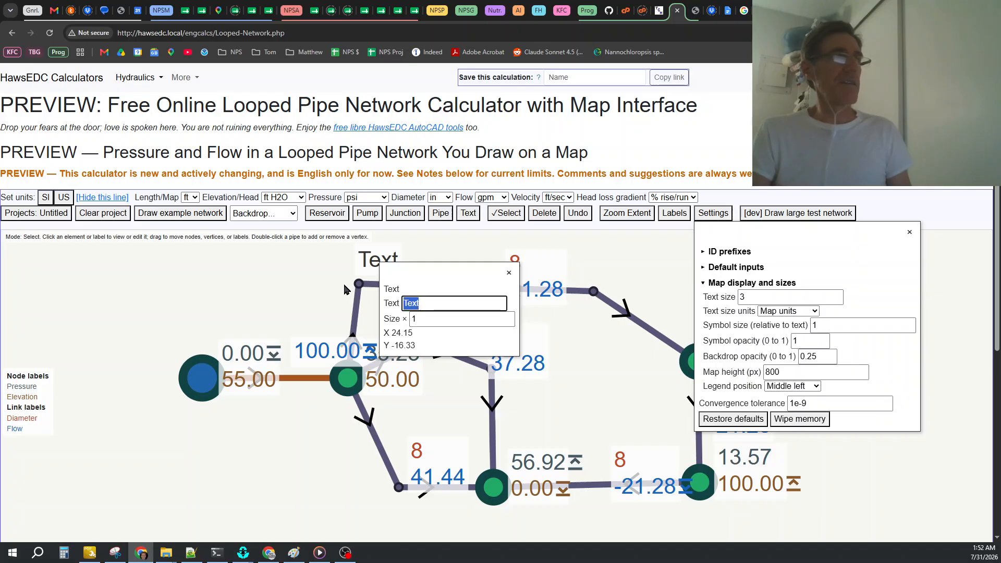
pyautogui.write('Howdy')
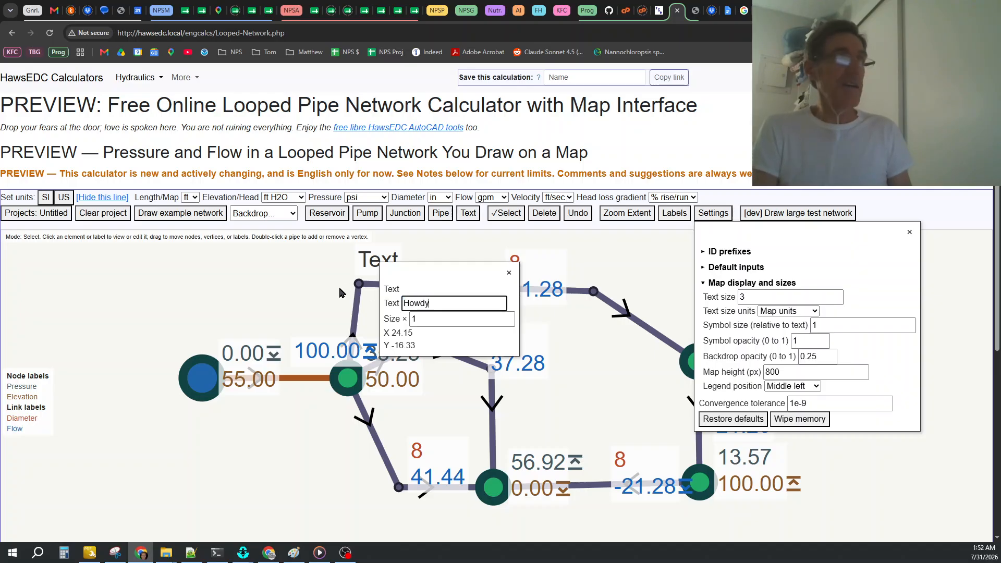
pyautogui.click(433, 321)
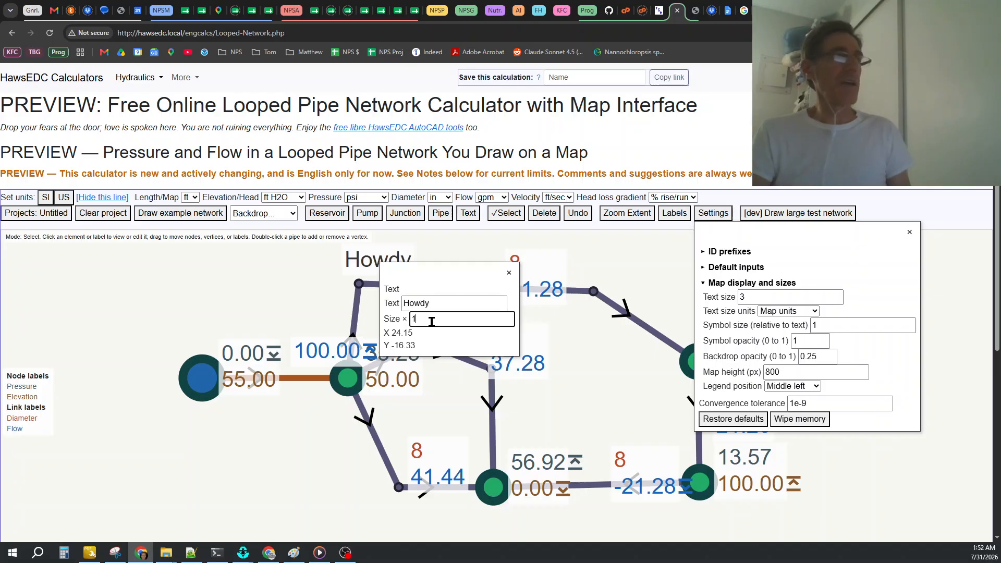
pyautogui.write('2')
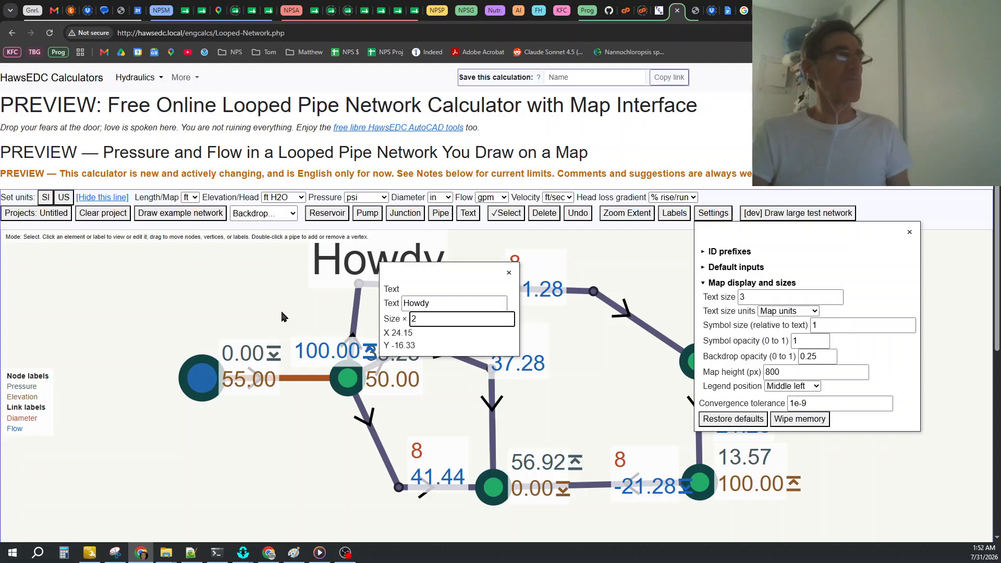
pyautogui.click(508, 273)
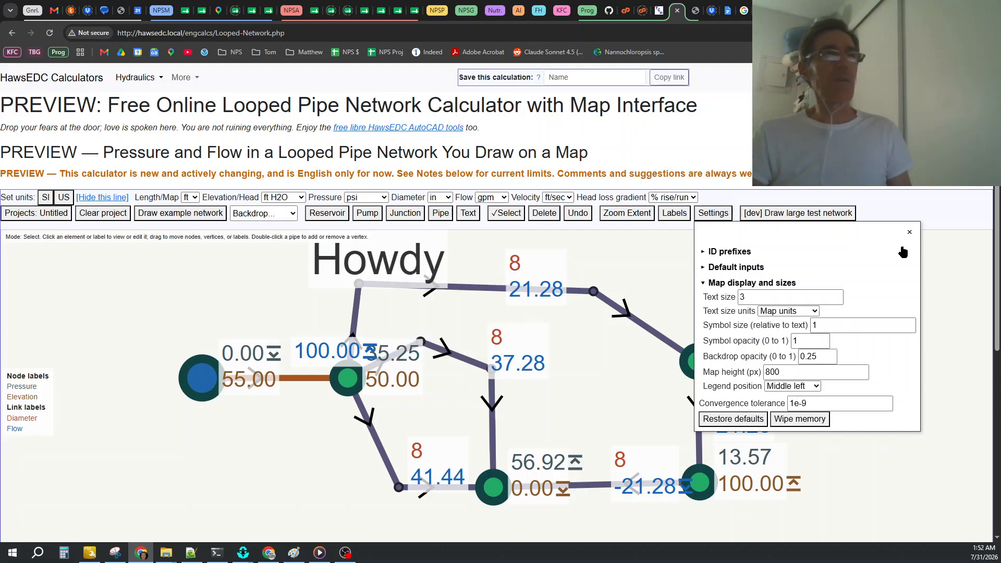
pyautogui.click(909, 238)
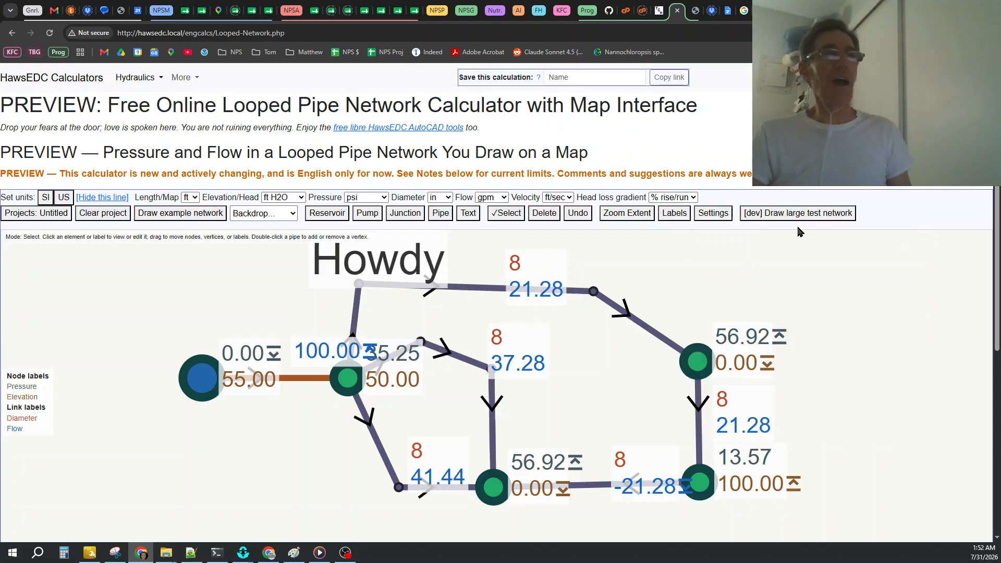
# Add the large test network to the existing network, and clear the whole project.
pyautogui.click(766, 219)
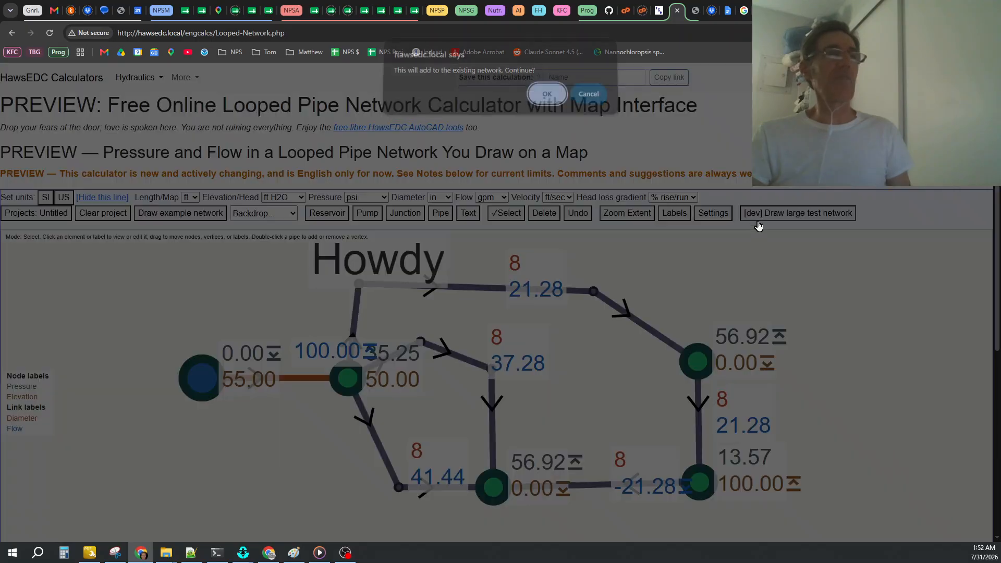
pyautogui.click(544, 101)
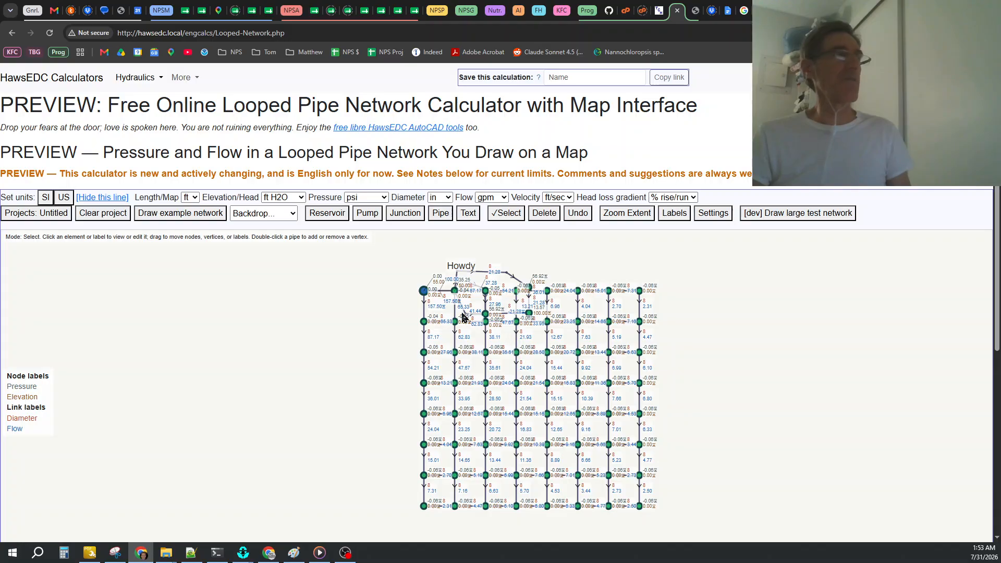
pyautogui.click(93, 214)
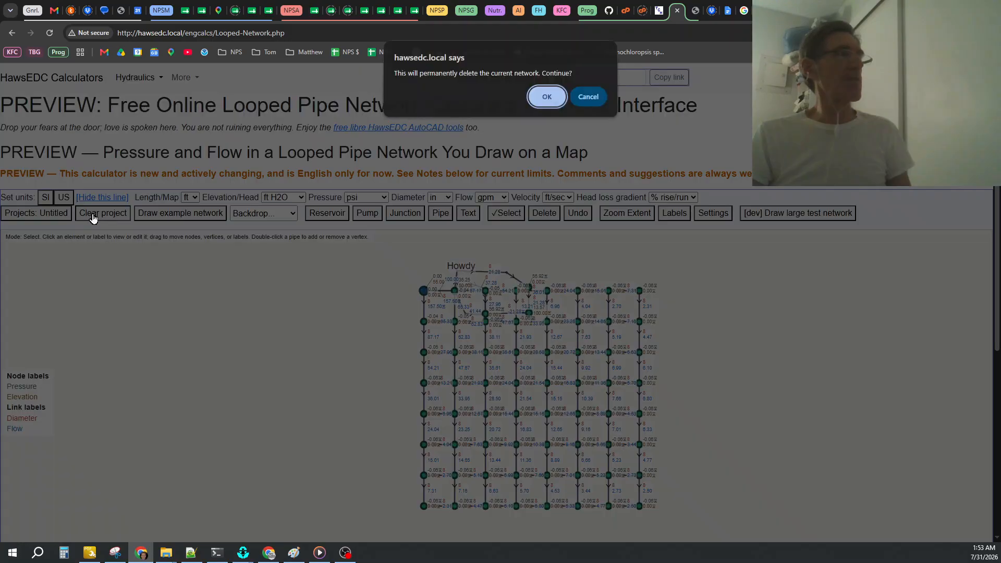
pyautogui.click(545, 99)
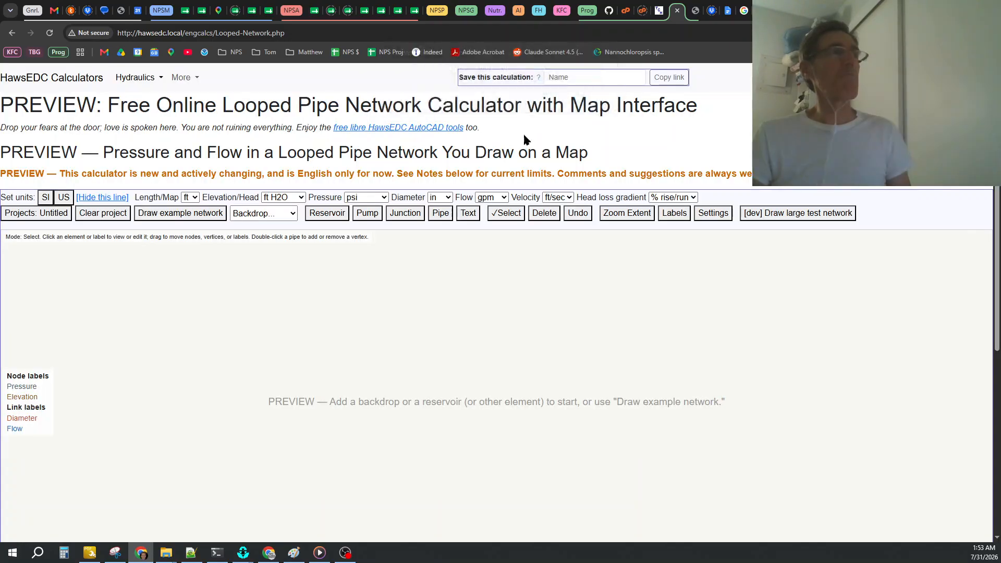
# Open the saved Maricopa Flex project and close the saved projects list.
pyautogui.click(38, 218)
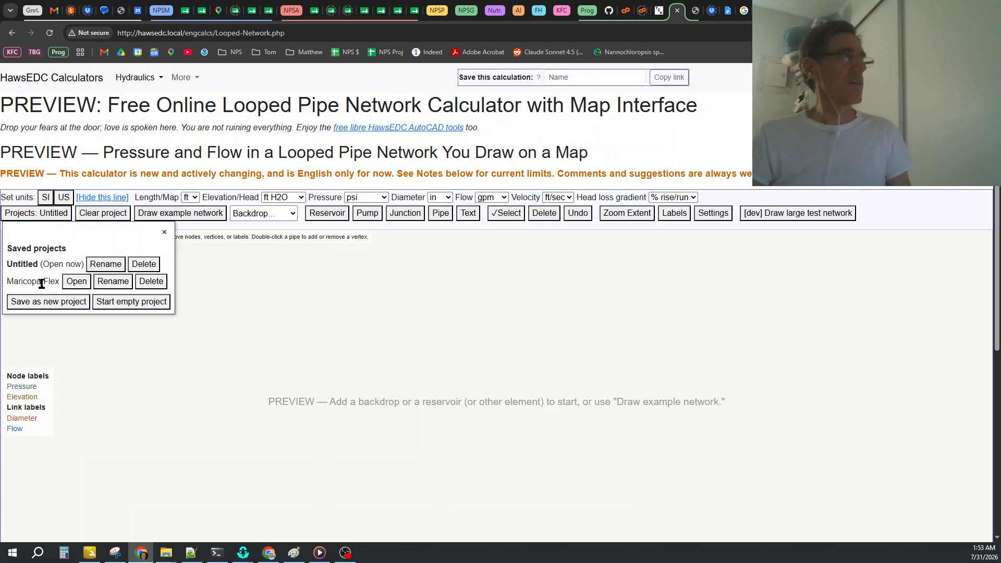
pyautogui.click(76, 282)
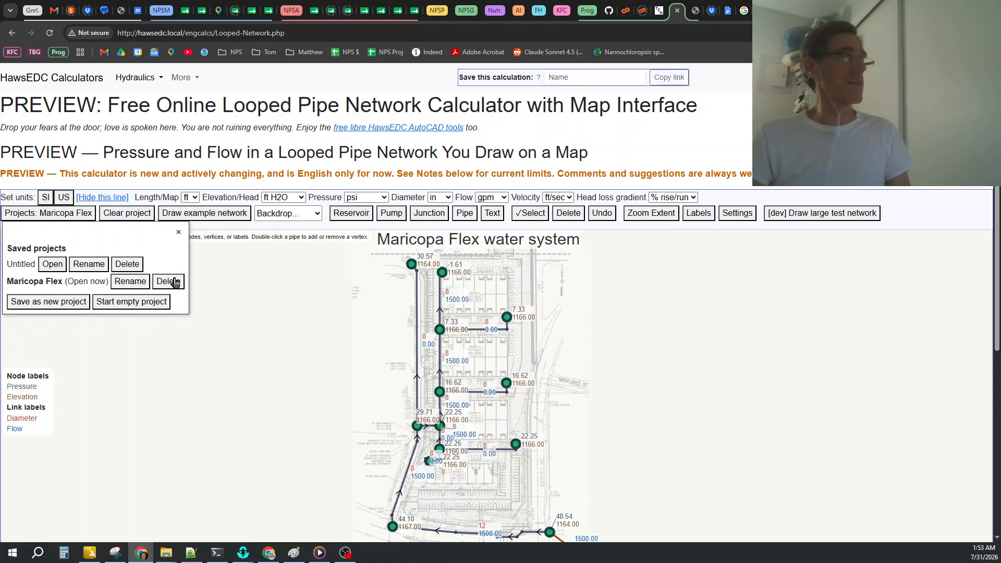
pyautogui.click(179, 234)
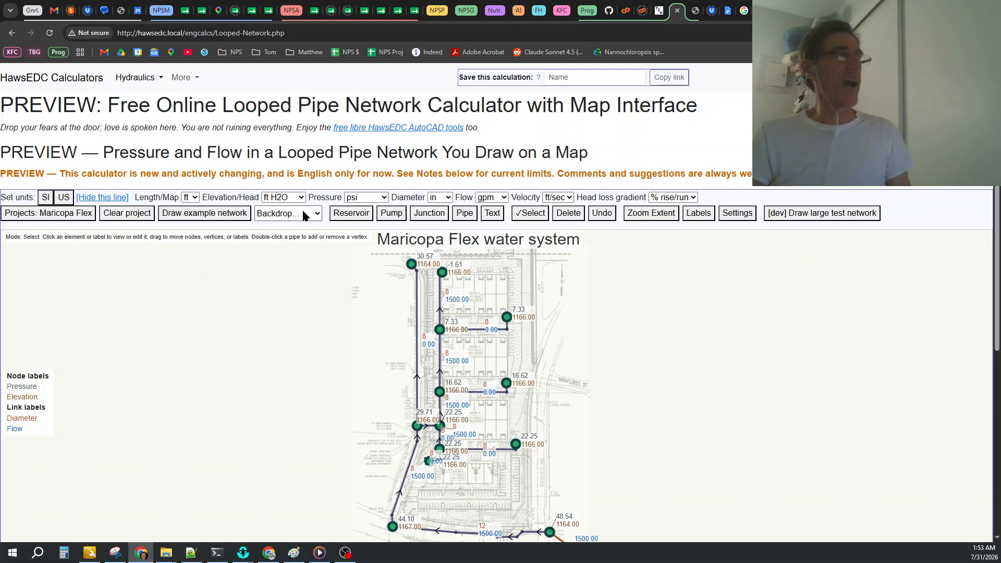
# Review the available backdrop options without applying any of them.
pyautogui.click(318, 215)
pyautogui.click(318, 215)
pyautogui.click(318, 213)
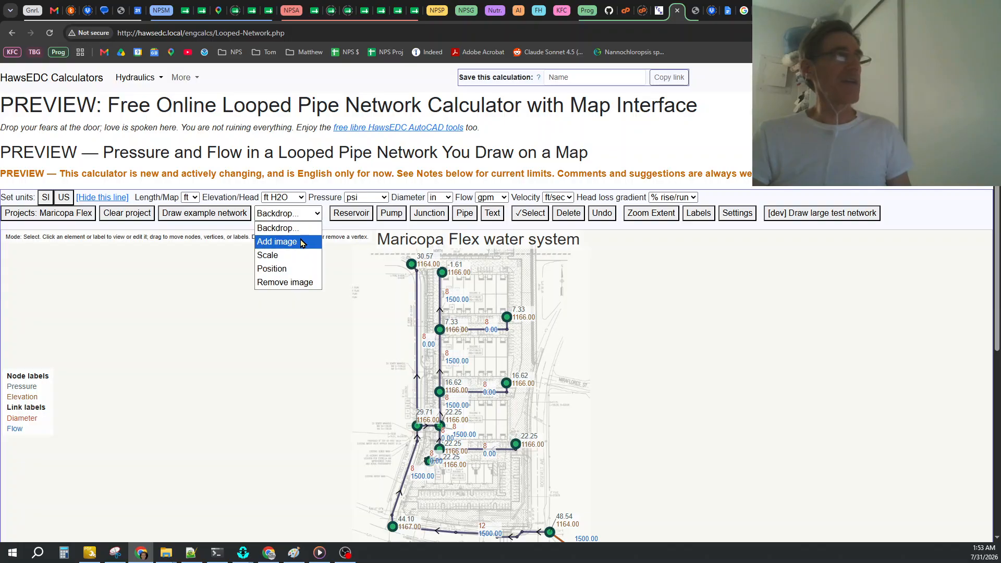
pyautogui.click(325, 213)
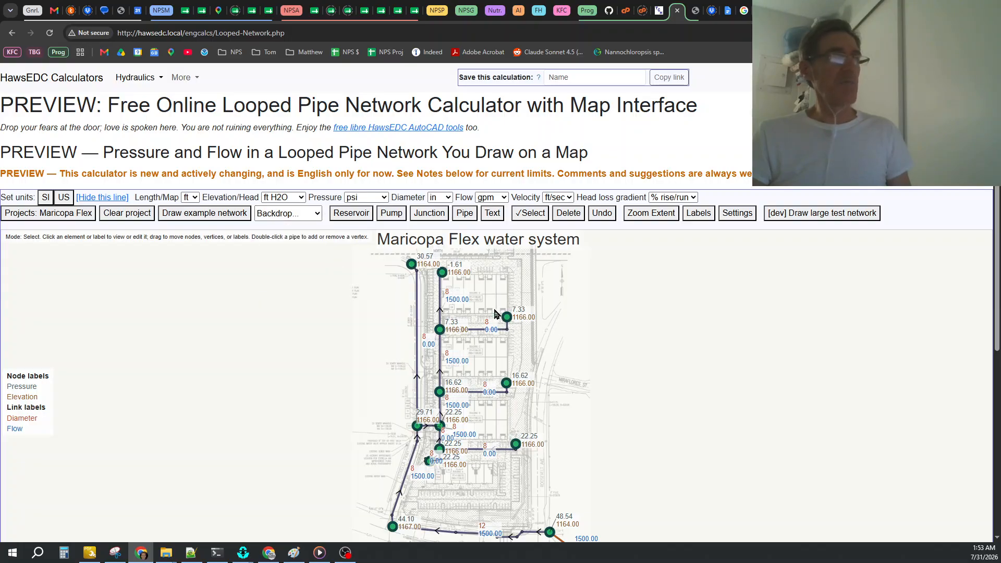
# Examine the backdrop drawing's graphic scale bar and the options for scaling, positioning and removing the image.
pyautogui.scroll(5, 554, 530)
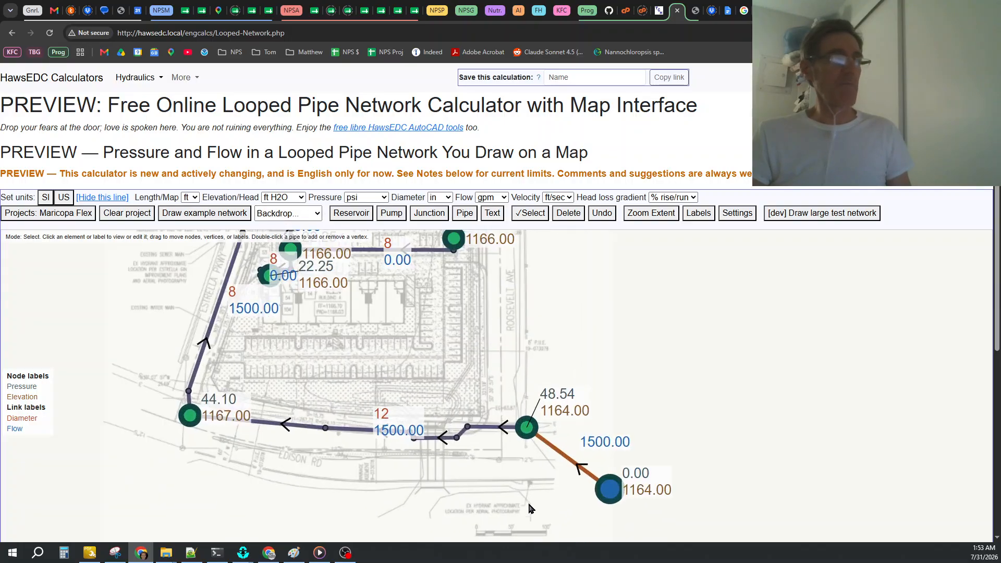
pyautogui.click(319, 215)
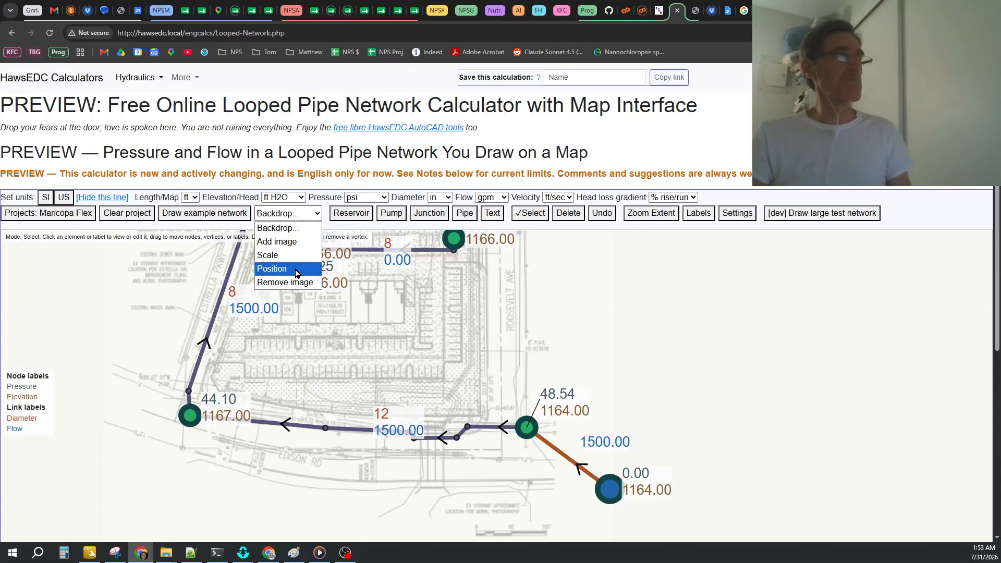
pyautogui.click(314, 214)
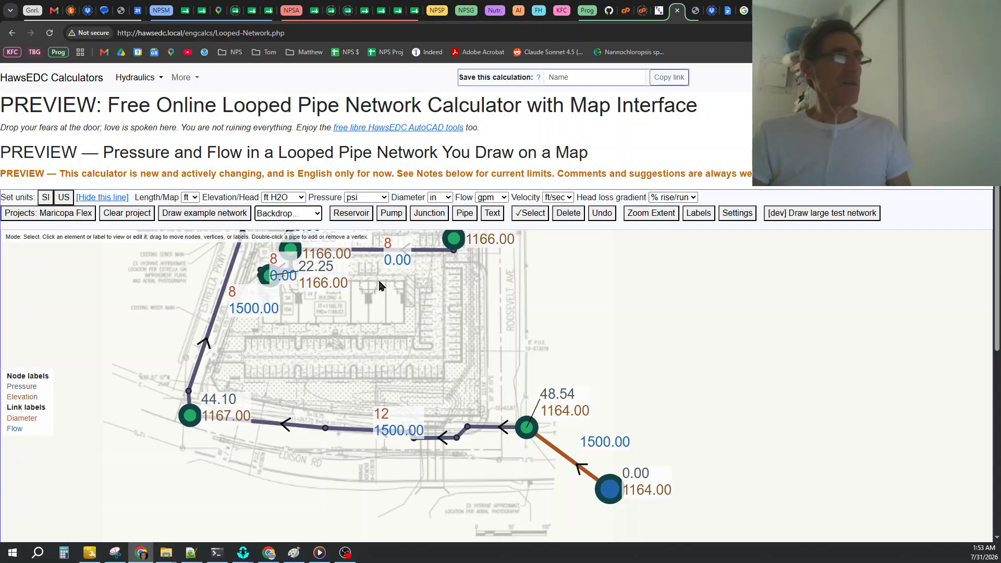
pyautogui.scroll(-2, 373, 281)
pyautogui.scroll(4, 520, 512)
pyautogui.scroll(5, 520, 509)
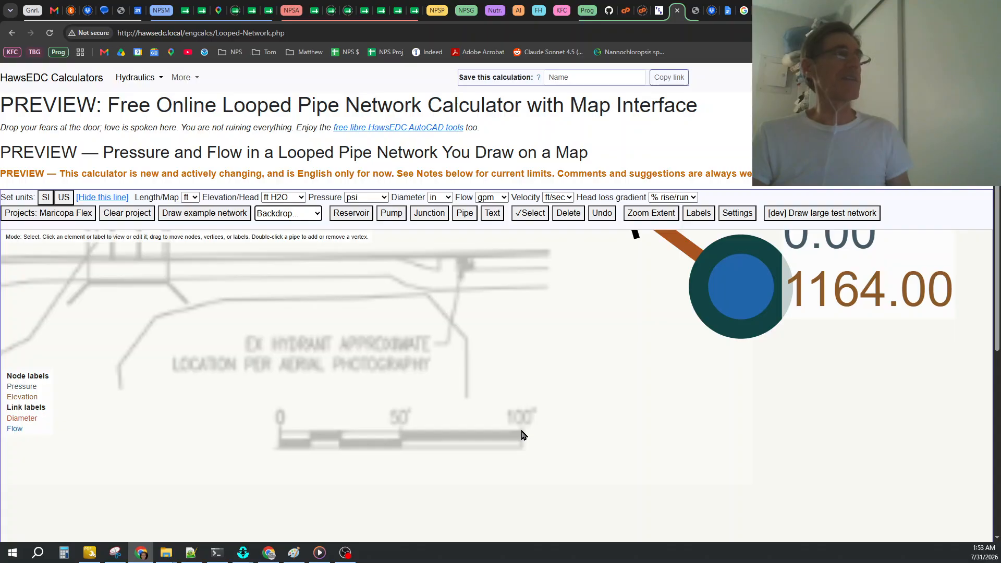
pyautogui.click(319, 216)
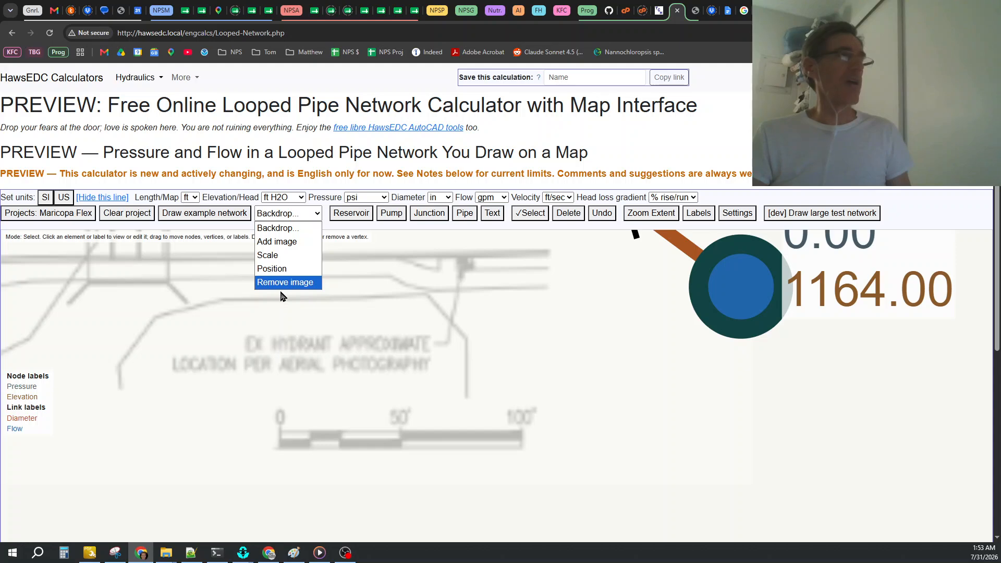
pyautogui.scroll(-20, 404, 348)
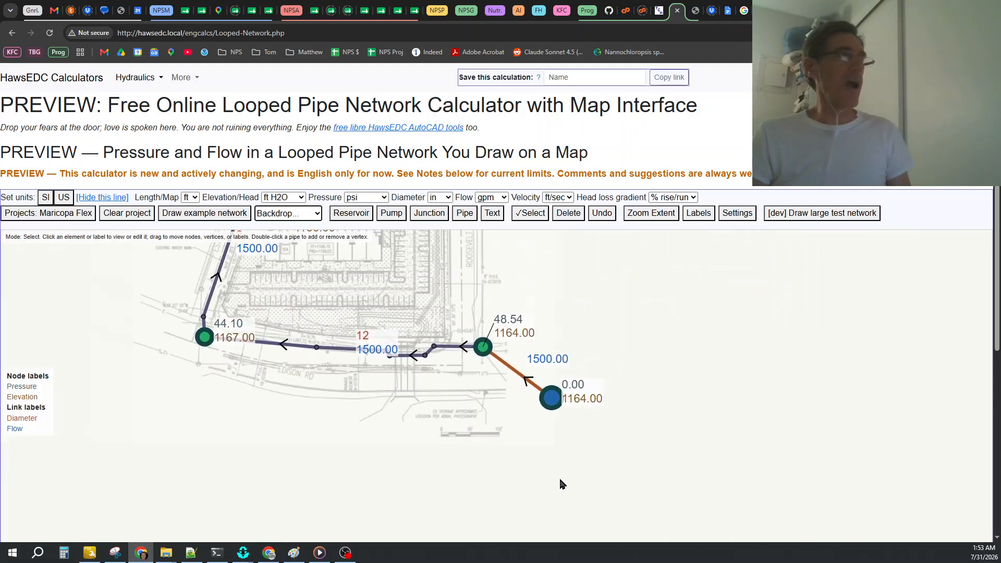
pyautogui.scroll(-4, 537, 485)
pyautogui.scroll(4, 426, 313)
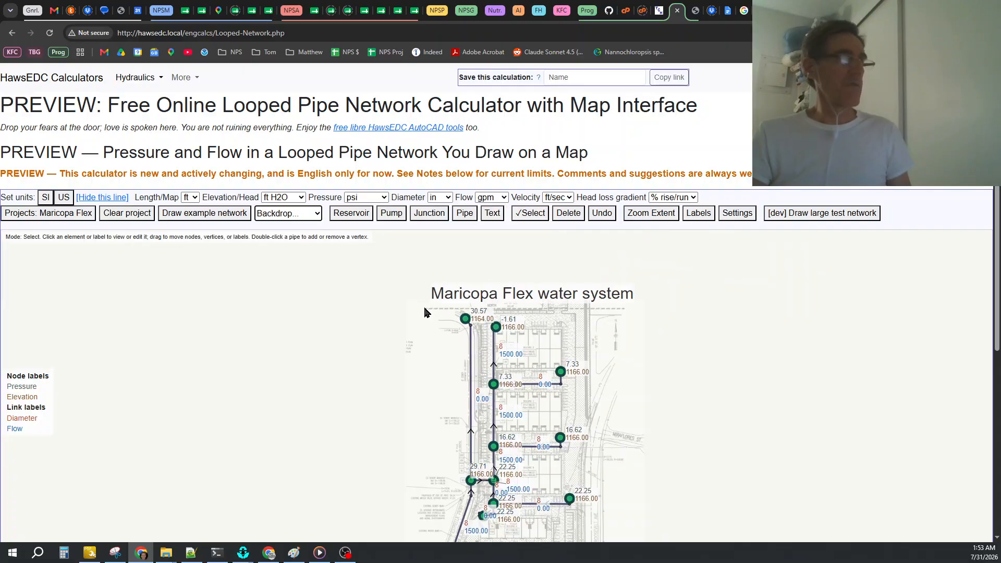
pyautogui.scroll(-2, 398, 313)
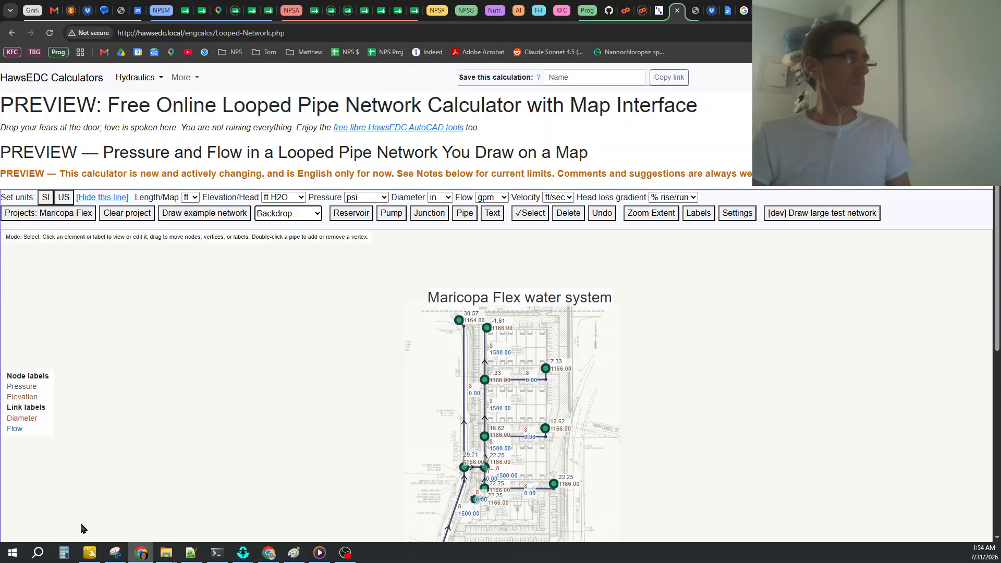
pyautogui.scroll(-2, 246, 392)
pyautogui.scroll(2, 212, 451)
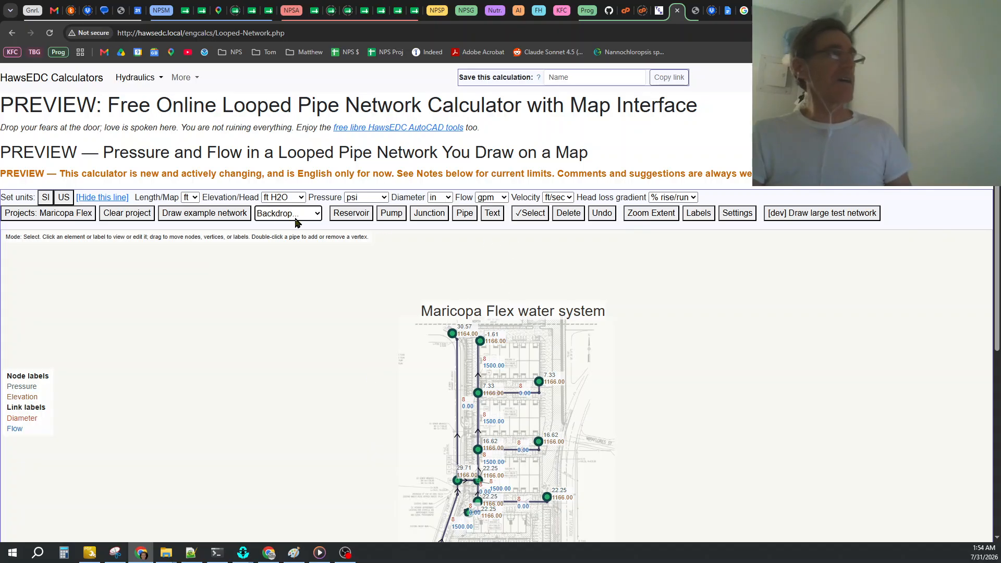
# Review the saved projects list beside the full Maricopa Flex network, and close the list.
pyautogui.click(58, 218)
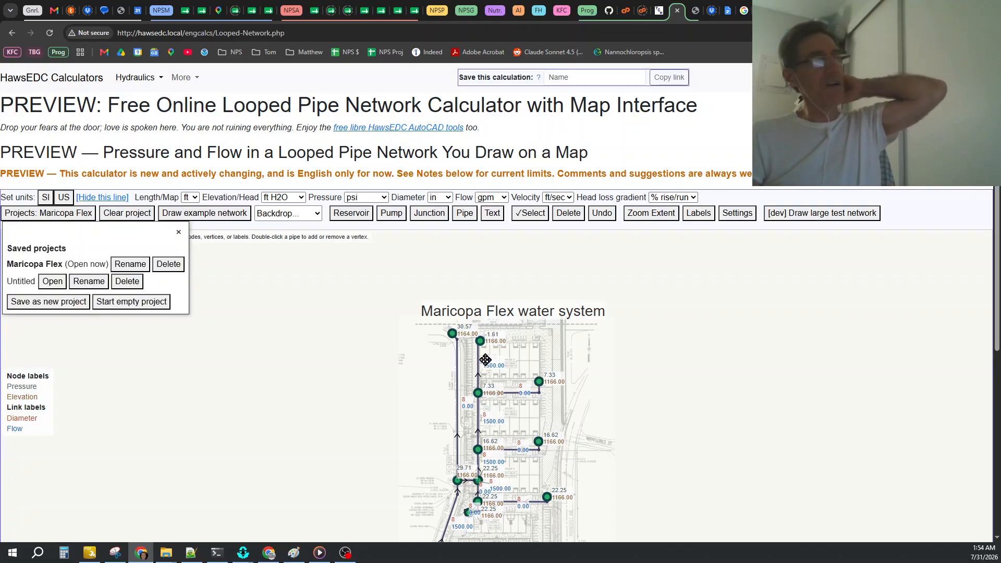
pyautogui.scroll(-2, 455, 237)
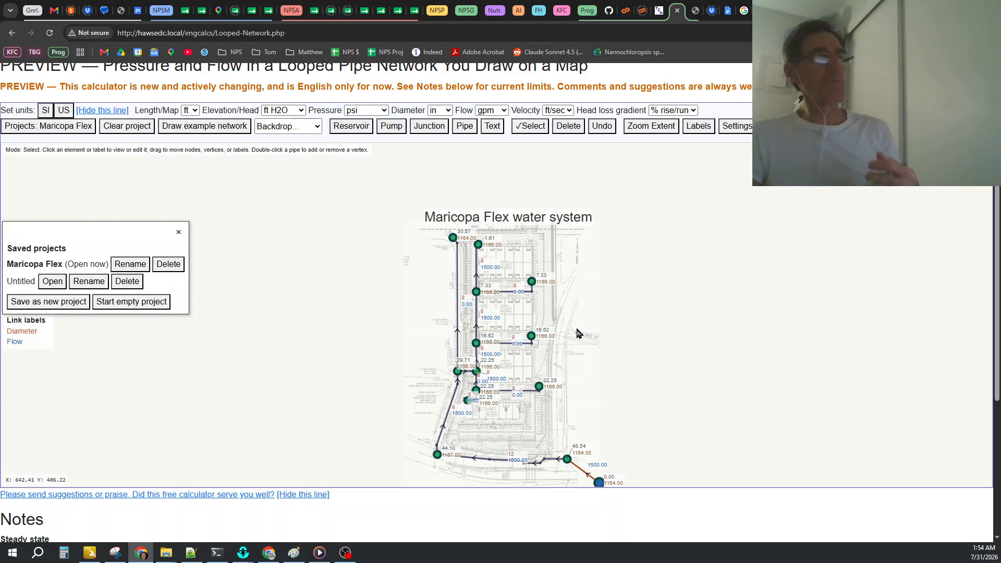
pyautogui.moveTo(643, 310); pyautogui.dragTo(624, 265)
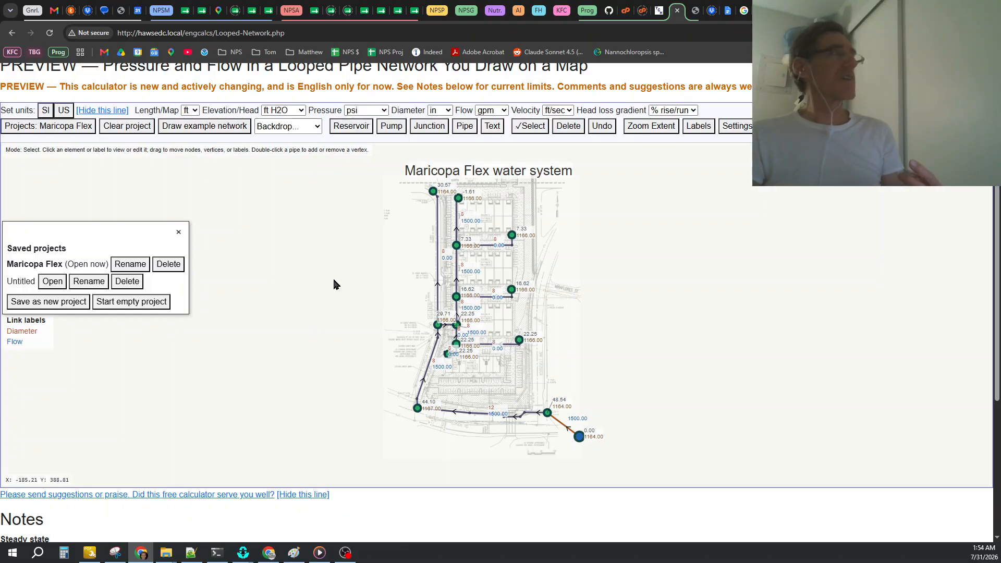
pyautogui.click(179, 235)
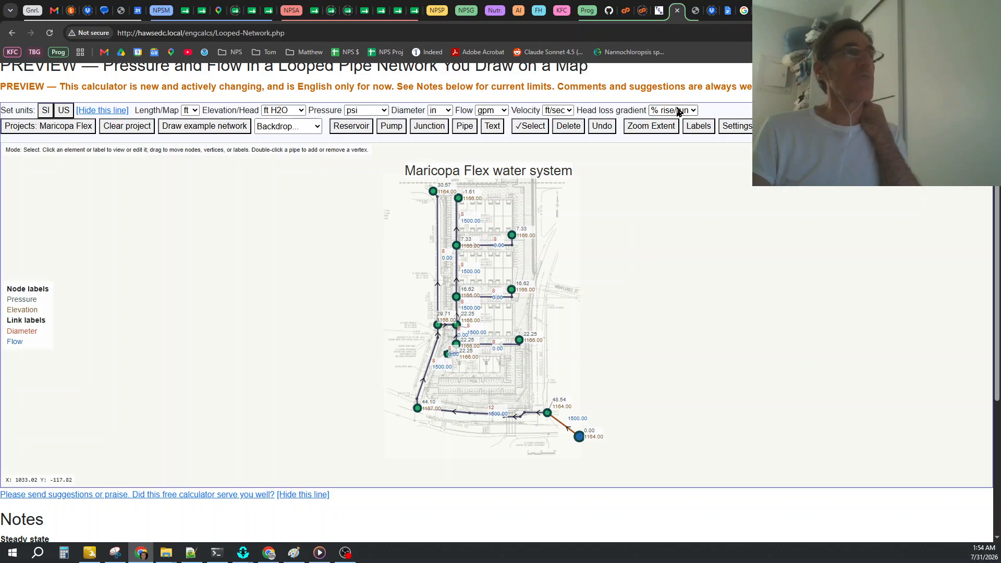
# Review the list of available site languages and close it without switching language.
pyautogui.scroll(-1, 617, 300)
pyautogui.scroll(1, 645, 291)
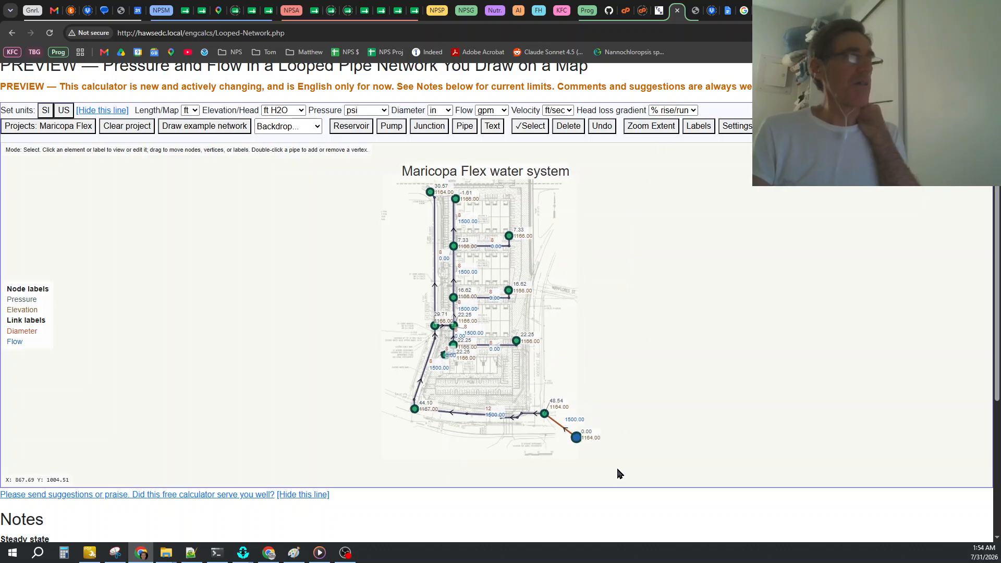
pyautogui.scroll(2, 615, 458)
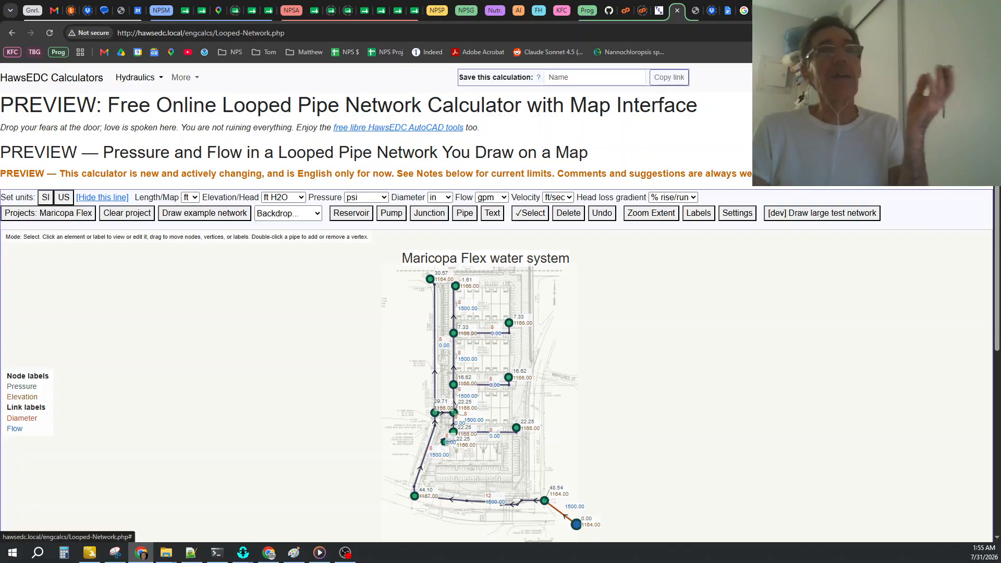
pyautogui.click(970, 78)
pyautogui.scroll(-2, 943, 520)
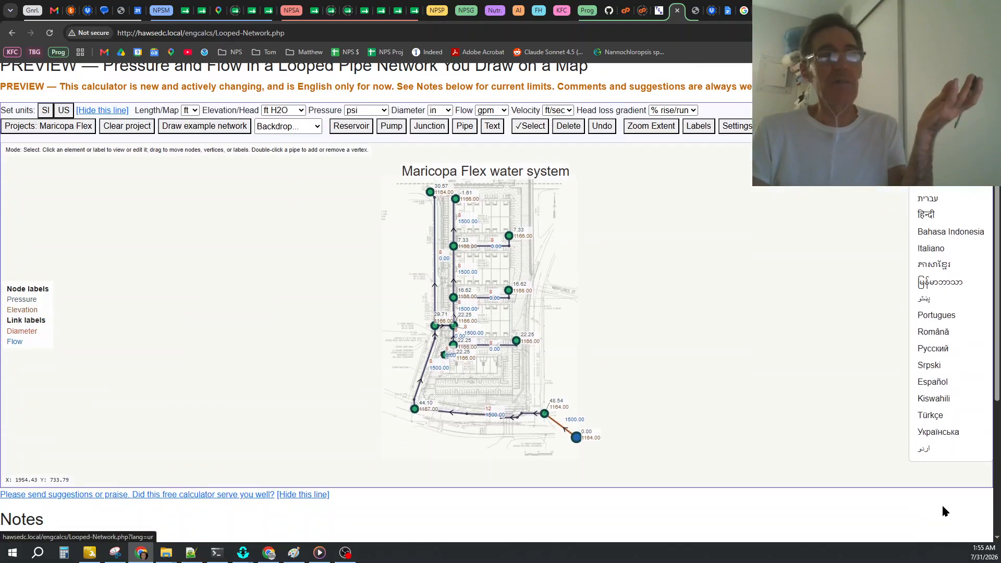
pyautogui.scroll(1, 948, 478)
pyautogui.scroll(2, 946, 312)
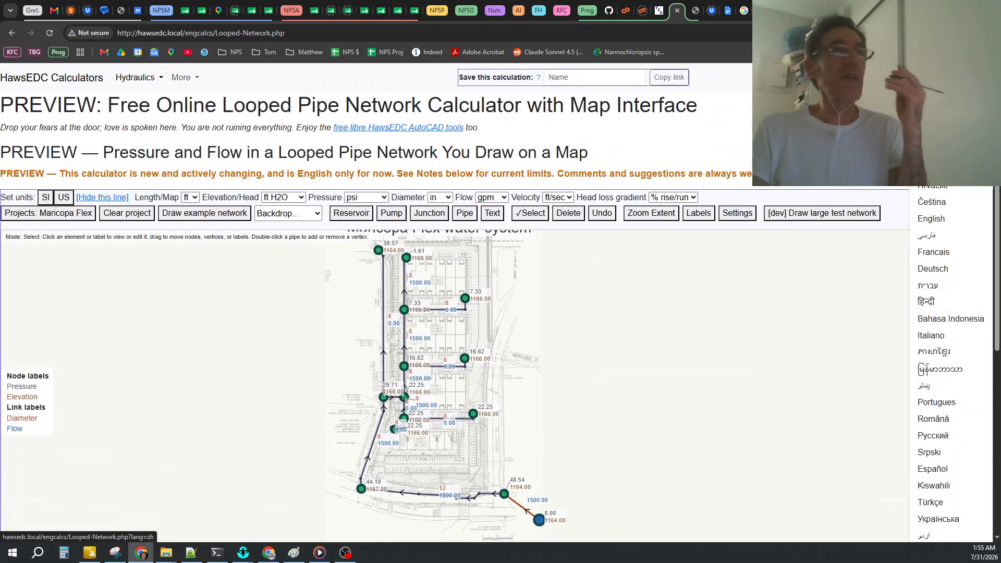
pyautogui.click(615, 243)
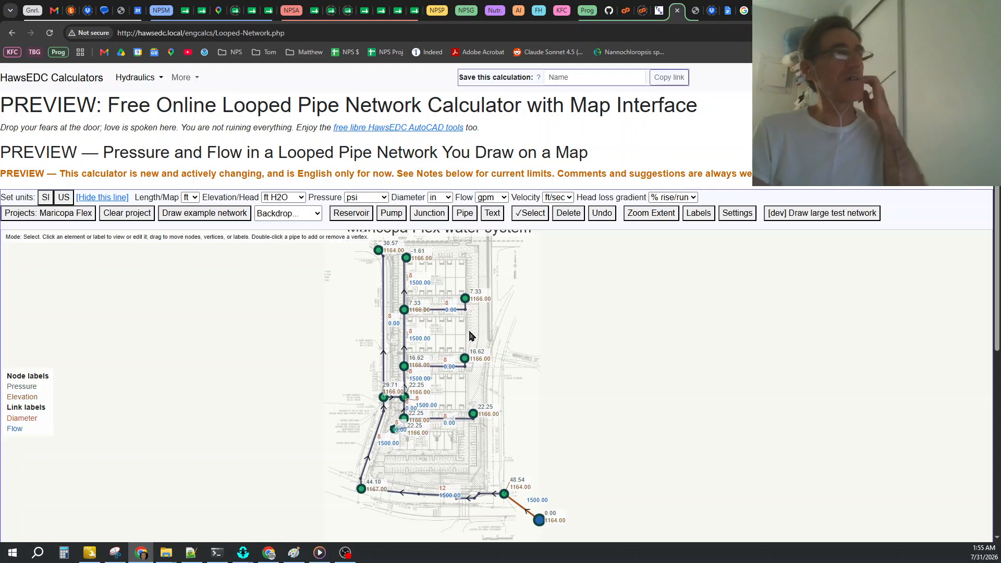
pyautogui.scroll(-1, 511, 351)
pyautogui.moveTo(584, 299); pyautogui.dragTo(561, 312)
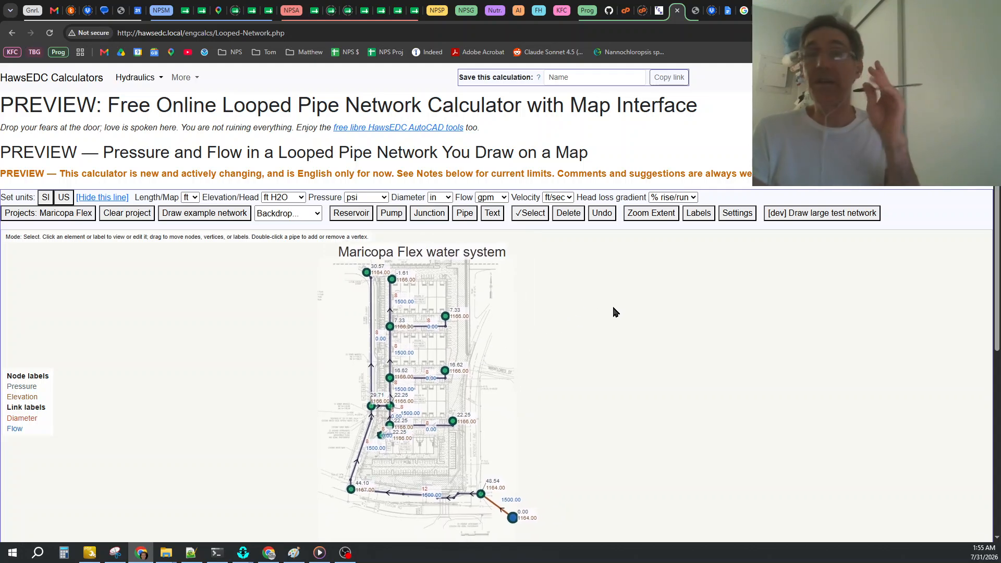